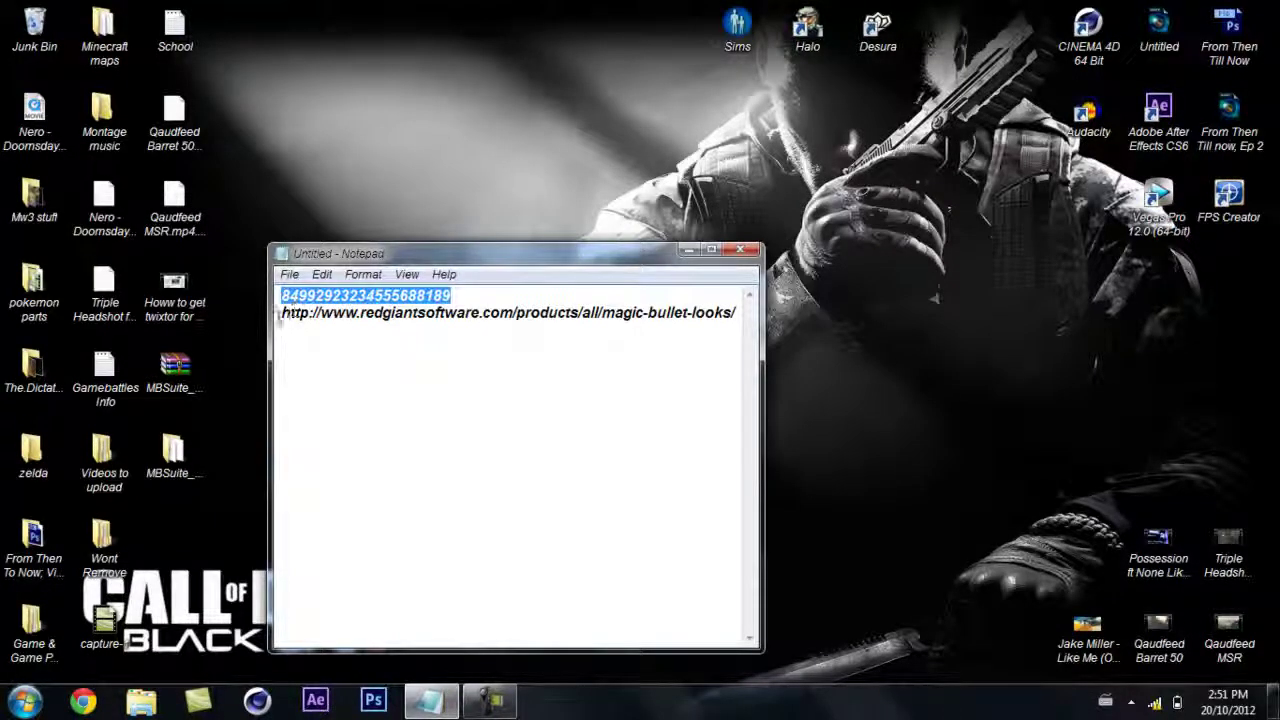
Step: Copy the redgiantsoftware.com Magic Bullet Looks web address from the Notepad note
{"action": "left_click_drag", "start_coordinate": [281, 313], "coordinate": [463, 318]}
{"action": "right_click", "coordinate": [681, 316]}
{"action": "left_click", "coordinate": [750, 388]}
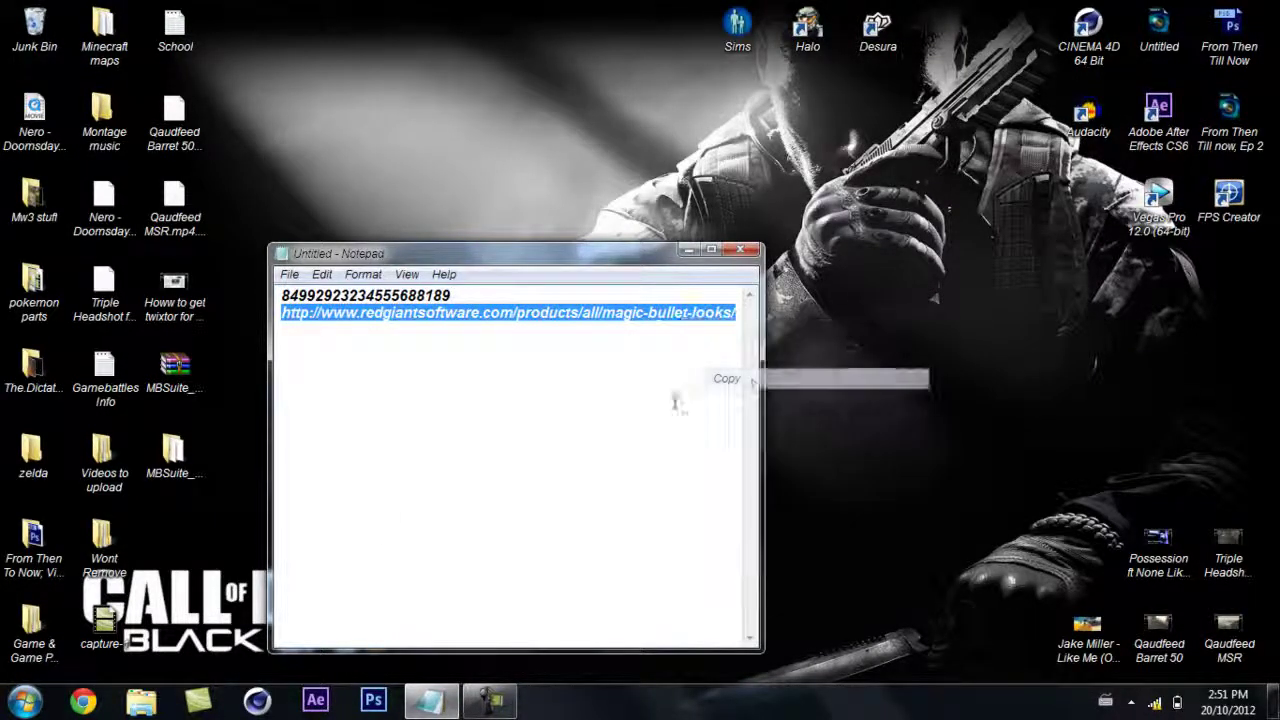
{"action": "left_click", "coordinate": [24, 701]}
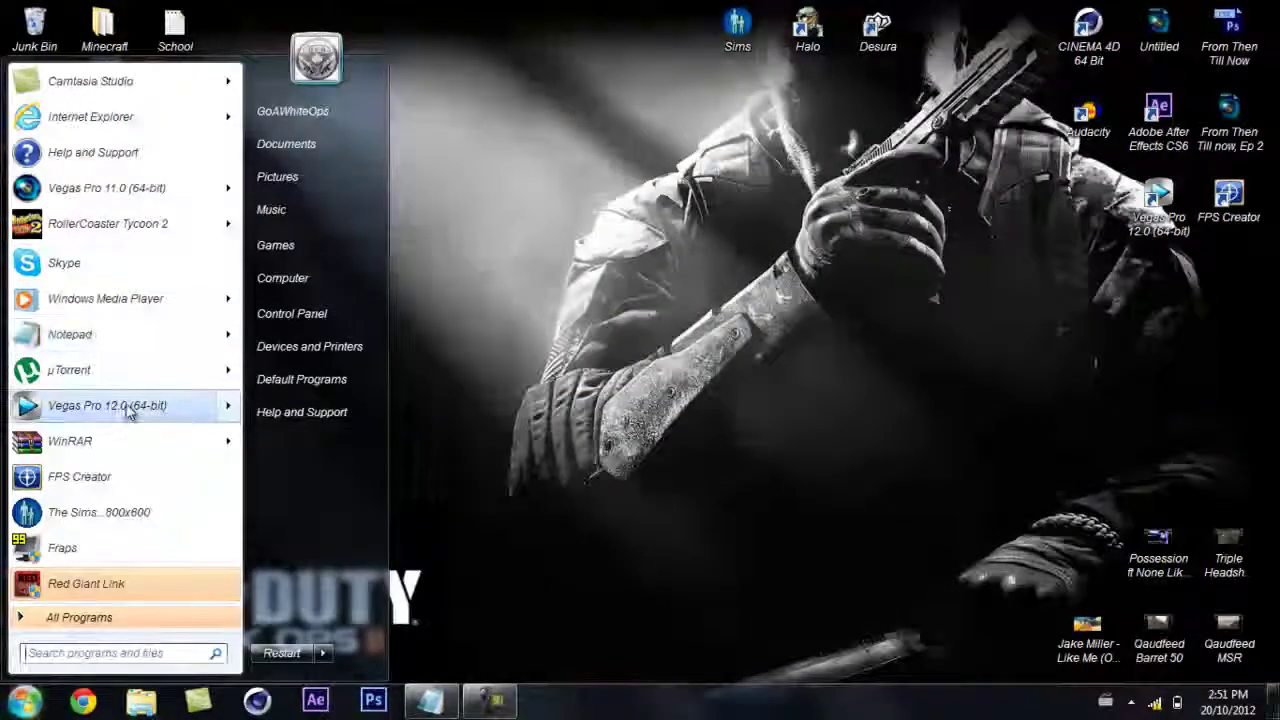
Step: Launch Vegas Pro 12, browse the Video FX list (Mask Generator, Median), then close Vegas
{"action": "left_click", "coordinate": [107, 405]}
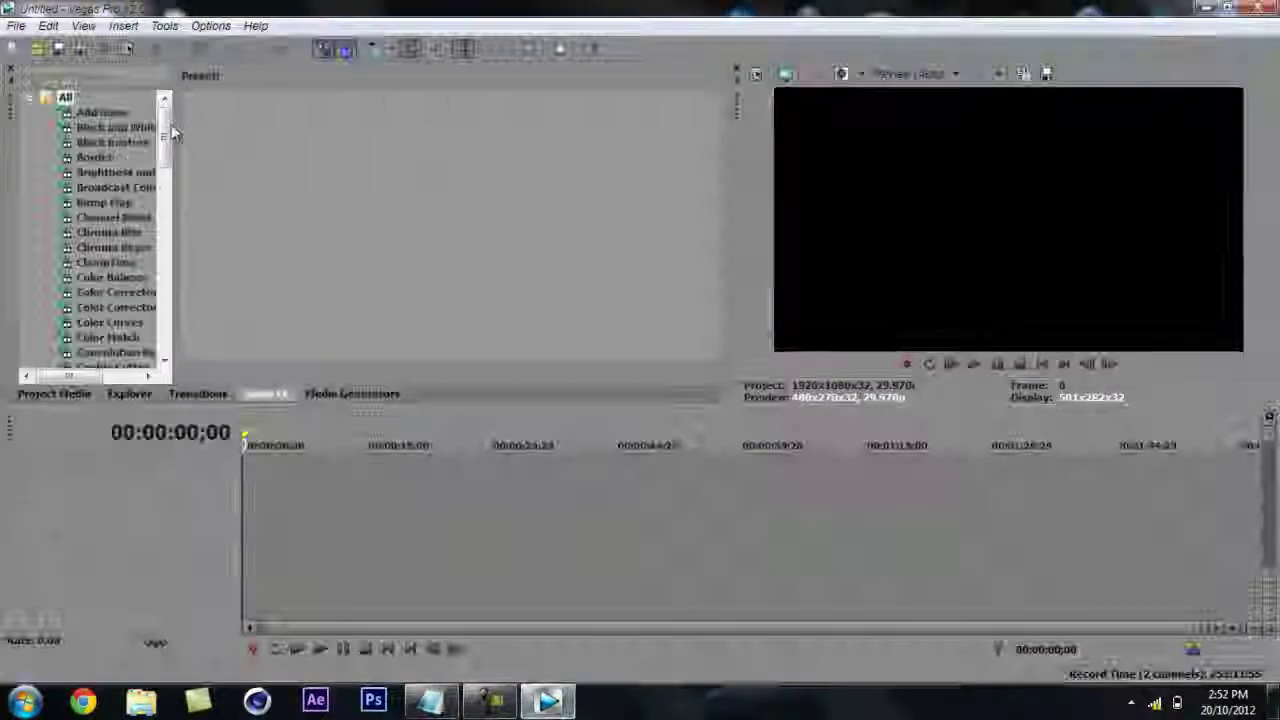
{"action": "left_click_drag", "start_coordinate": [172, 133], "coordinate": [180, 225]}
{"action": "left_click", "coordinate": [105, 232]}
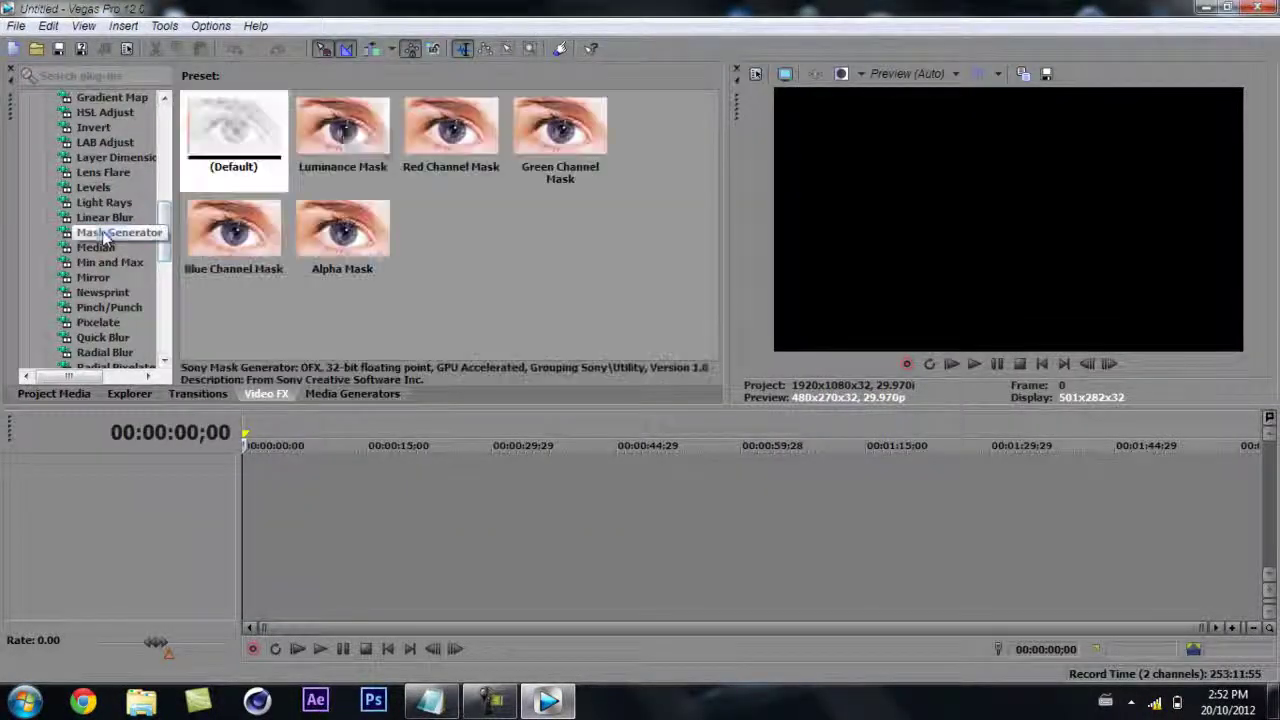
{"action": "left_click", "coordinate": [100, 247]}
{"action": "left_click", "coordinate": [113, 232]}
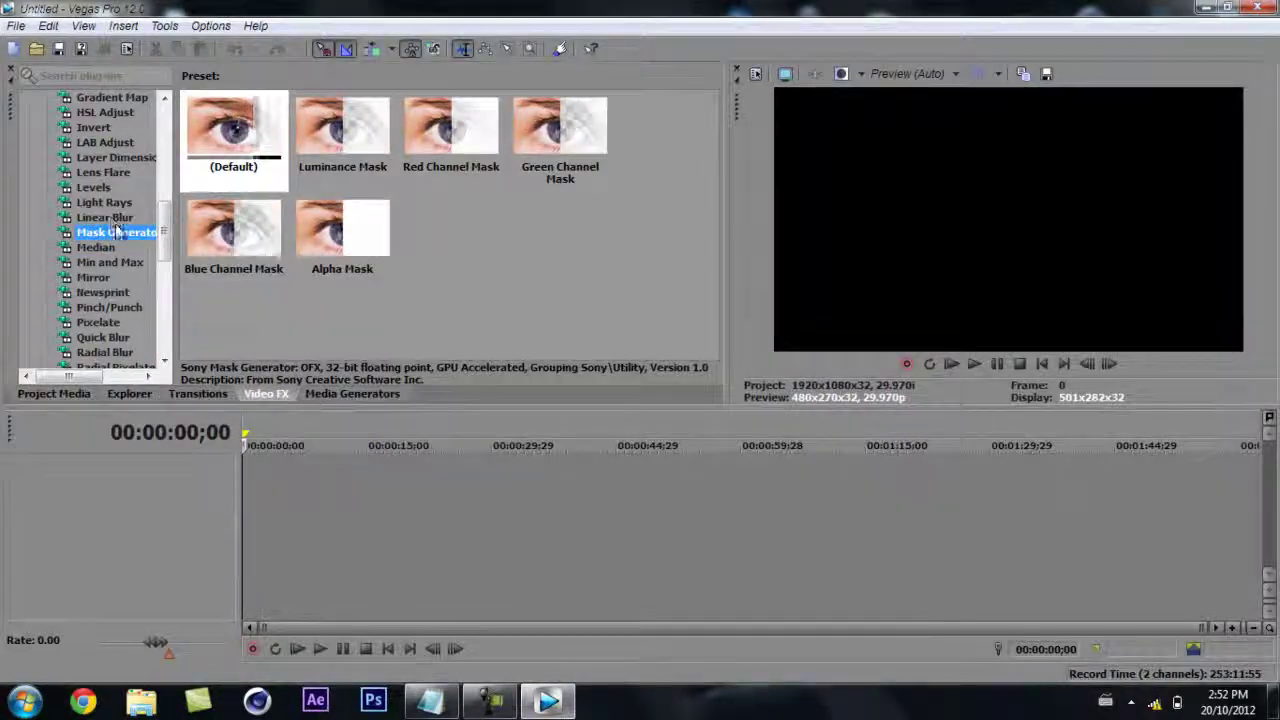
{"action": "left_click", "coordinate": [1257, 7]}
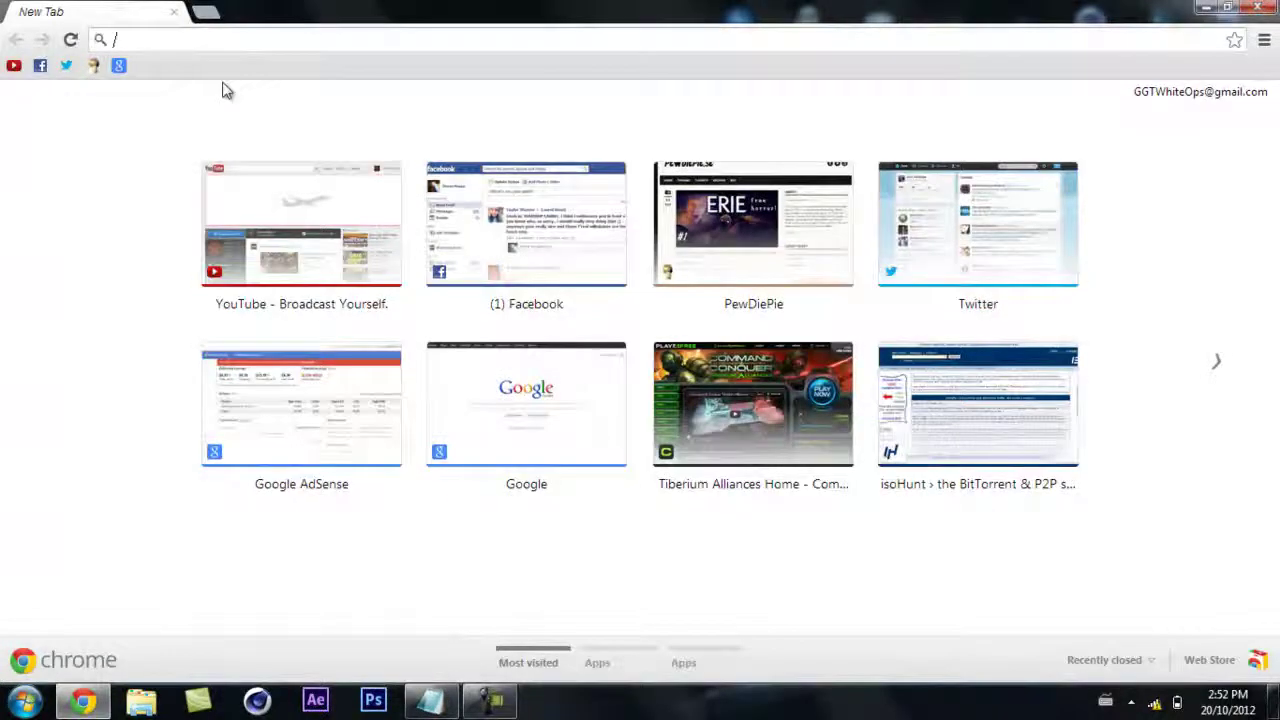
Step: Load the Magic Bullet Looks product page and open its free trial form
{"action": "type", "text": "red"}
{"action": "key", "text": "Return"}
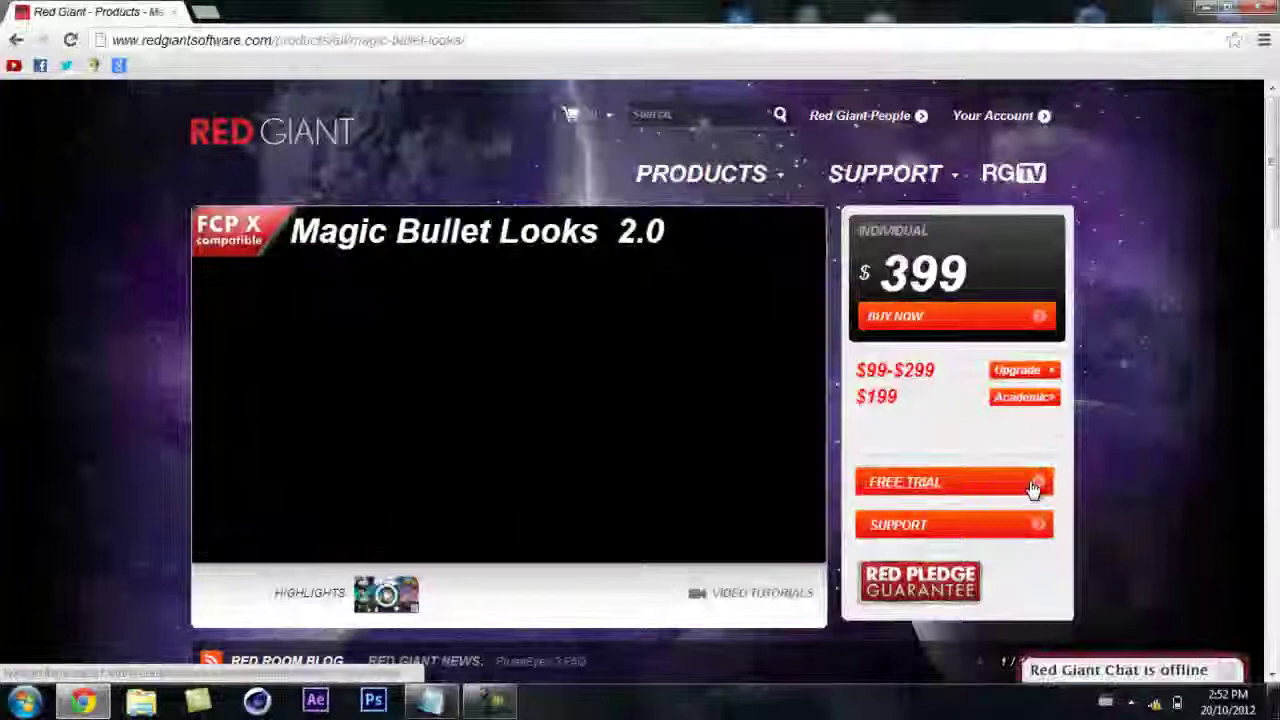
{"action": "left_click", "coordinate": [1034, 485]}
{"action": "scroll", "coordinate": [320, 405], "scroll_direction": "down", "scroll_amount": 3}
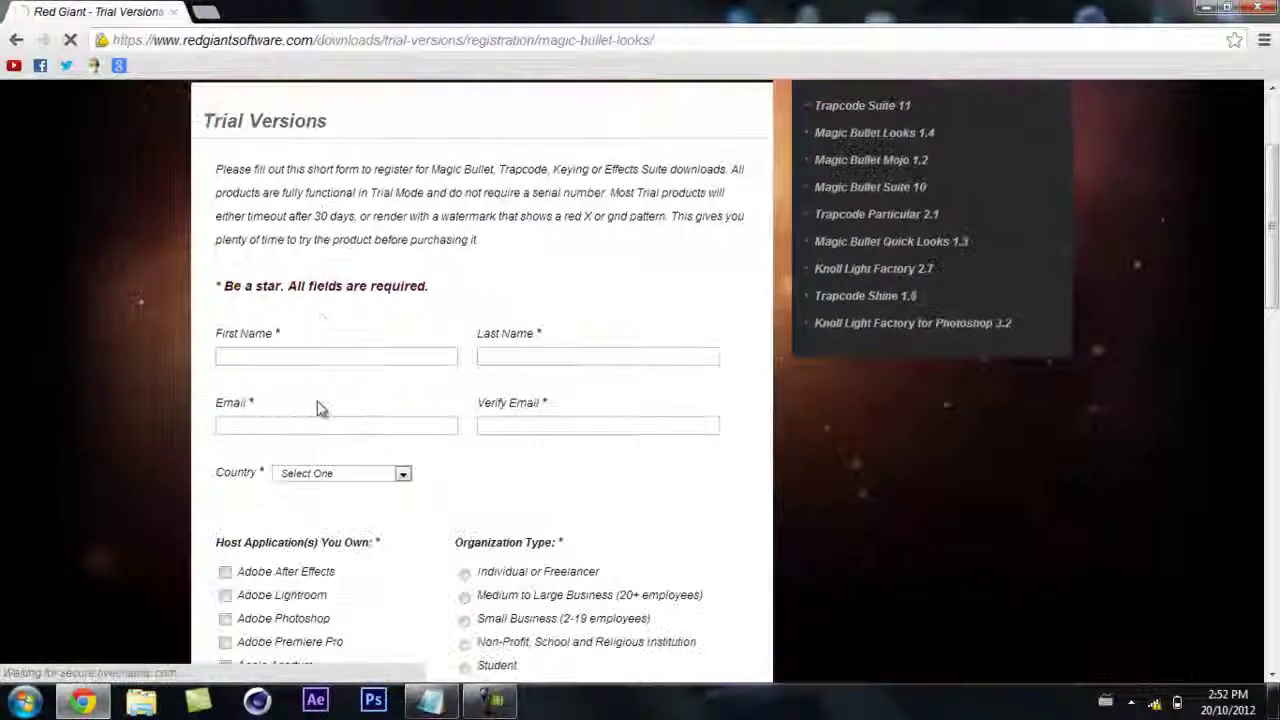
Step: Fill in the name, email and email confirmation fields, and tick Sony Vegas as host
{"action": "left_click", "coordinate": [294, 353]}
{"action": "left_click", "coordinate": [583, 355]}
{"action": "left_click", "coordinate": [420, 425]}
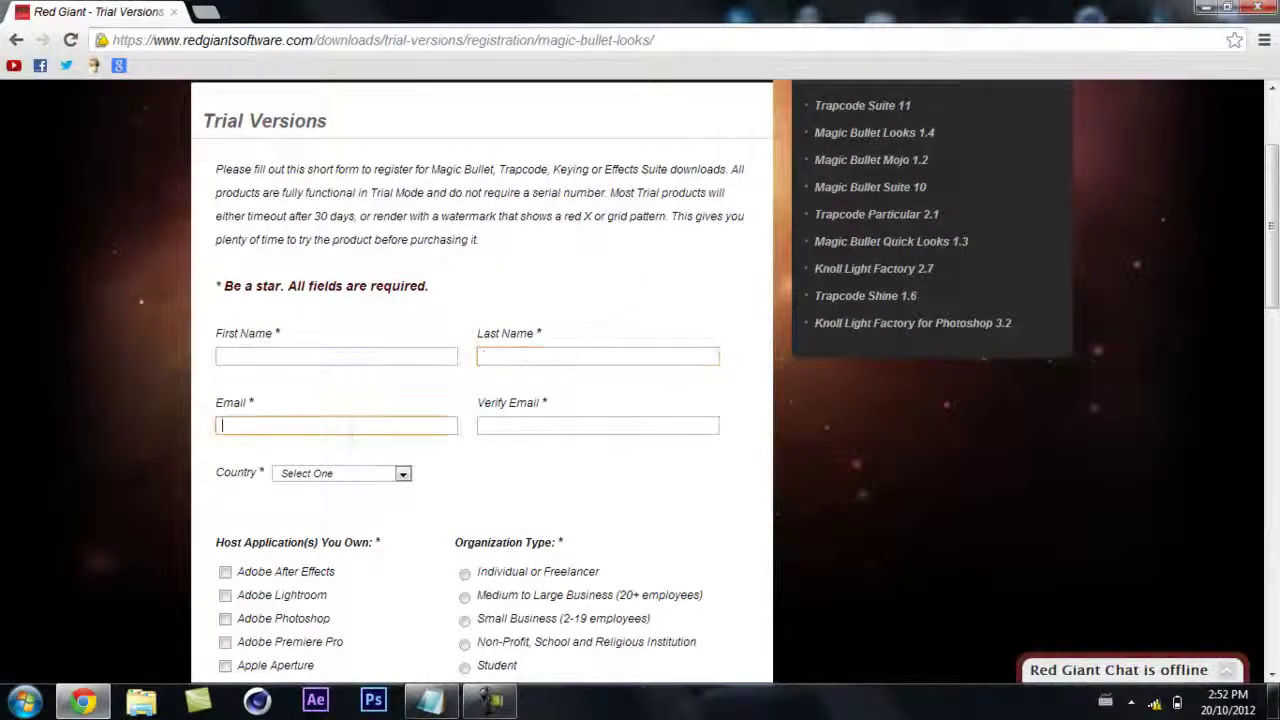
{"action": "left_click", "coordinate": [600, 425]}
{"action": "scroll", "coordinate": [525, 445], "scroll_direction": "down", "scroll_amount": 2}
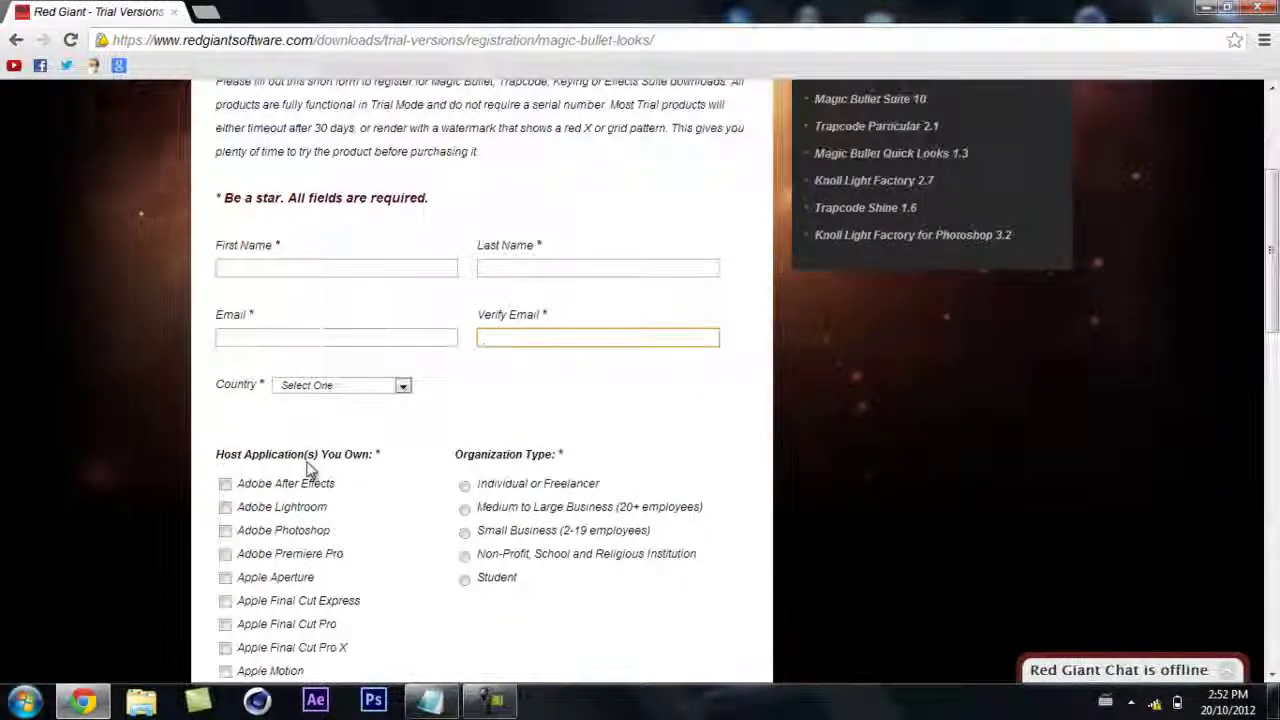
{"action": "scroll", "coordinate": [309, 471], "scroll_direction": "down", "scroll_amount": 2}
{"action": "left_click", "coordinate": [224, 657]}
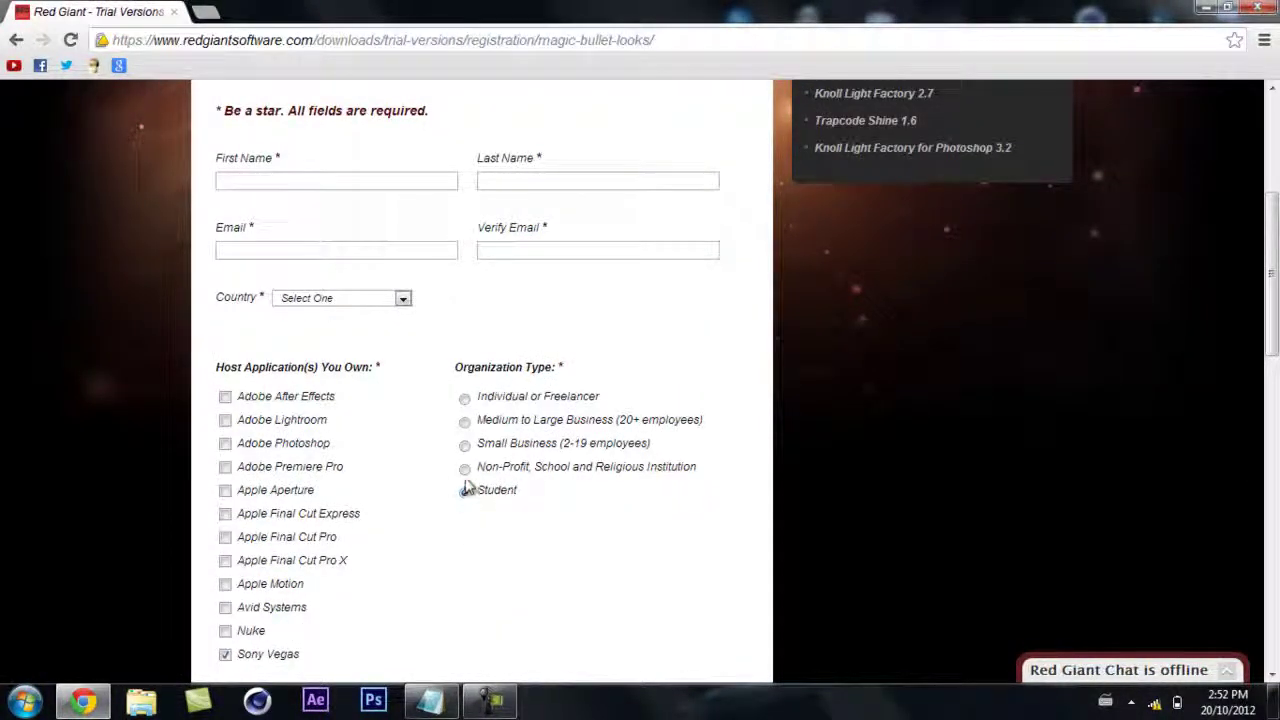
Step: Tick Magic Bullet Looks as the trial product, review its version list, then minimize Chrome
{"action": "scroll", "coordinate": [414, 492], "scroll_direction": "down", "scroll_amount": 10}
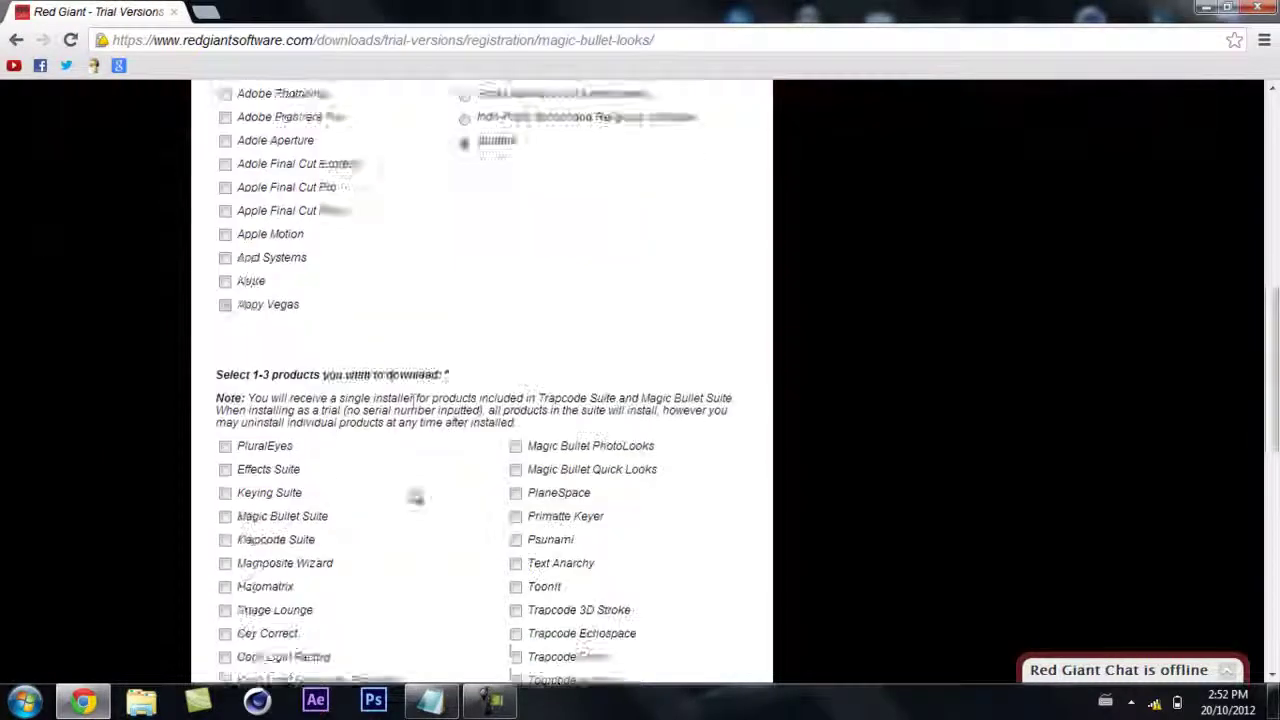
{"action": "scroll", "coordinate": [414, 491], "scroll_direction": "up", "scroll_amount": 5}
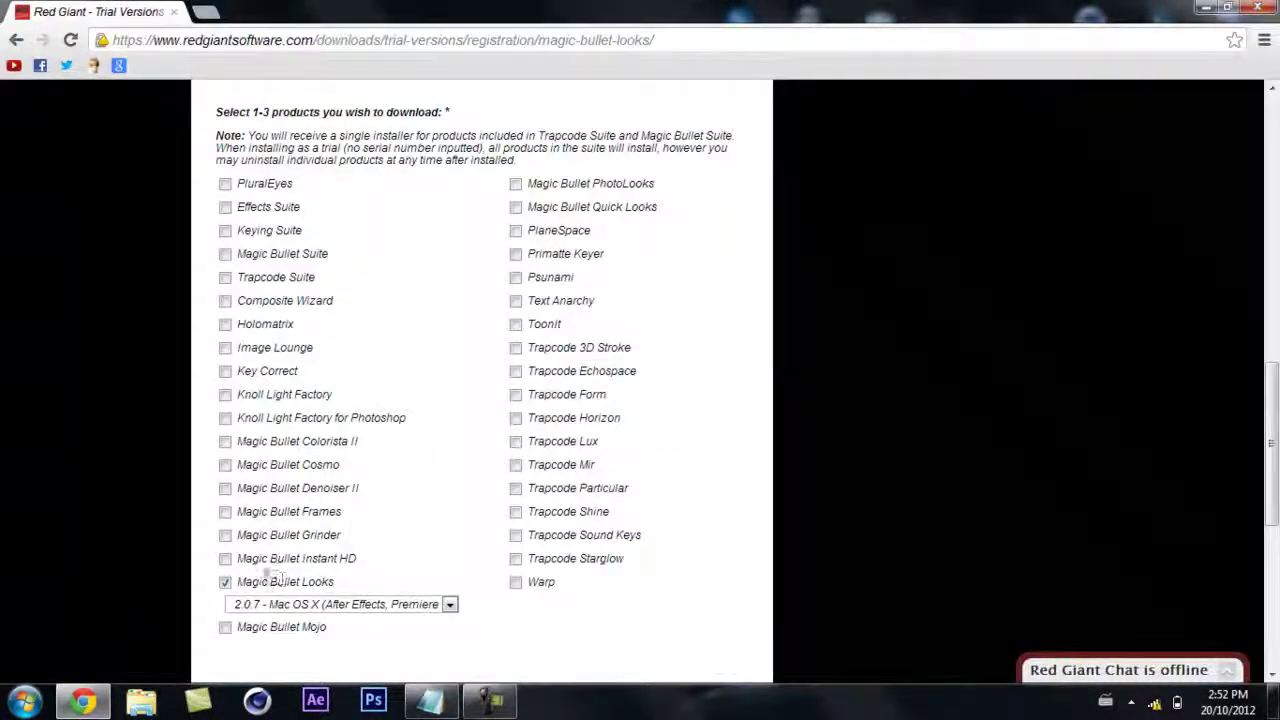
{"action": "left_click_drag", "start_coordinate": [268, 581], "coordinate": [334, 582]}
{"action": "left_click", "coordinate": [360, 588]}
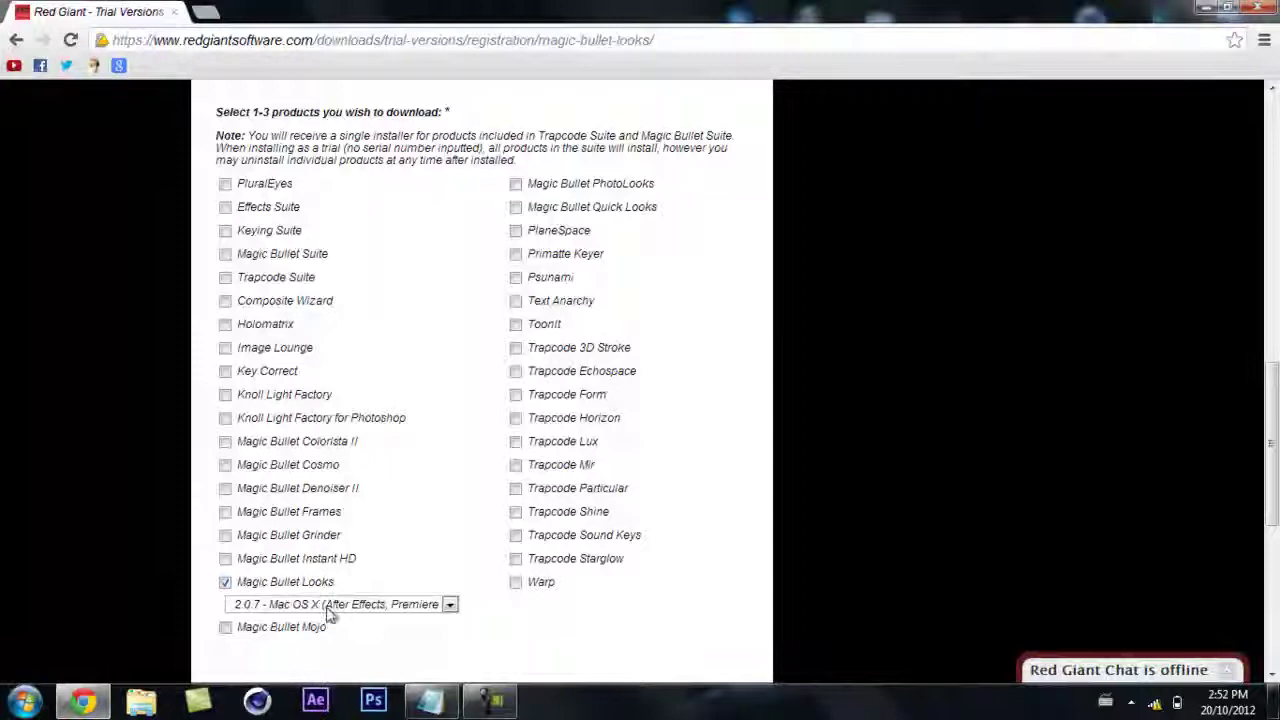
{"action": "left_click", "coordinate": [449, 605]}
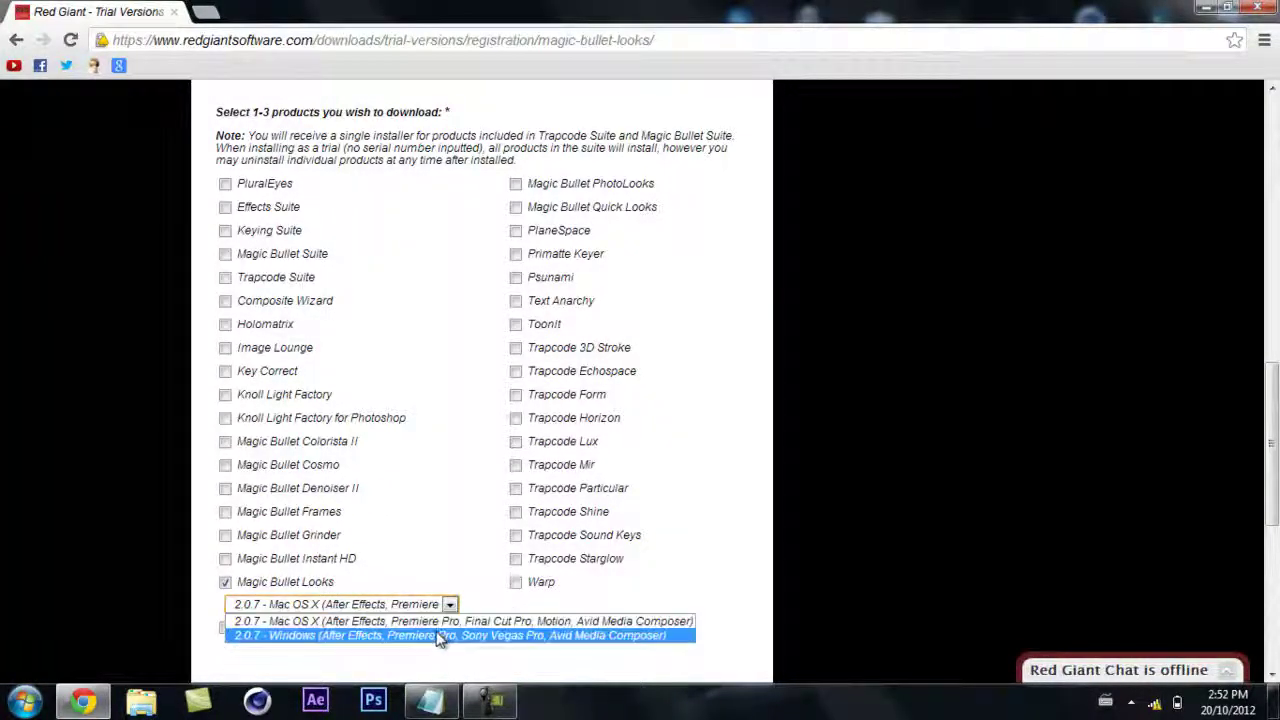
{"action": "left_click", "coordinate": [480, 560]}
{"action": "scroll", "coordinate": [480, 560], "scroll_direction": "down", "scroll_amount": 3}
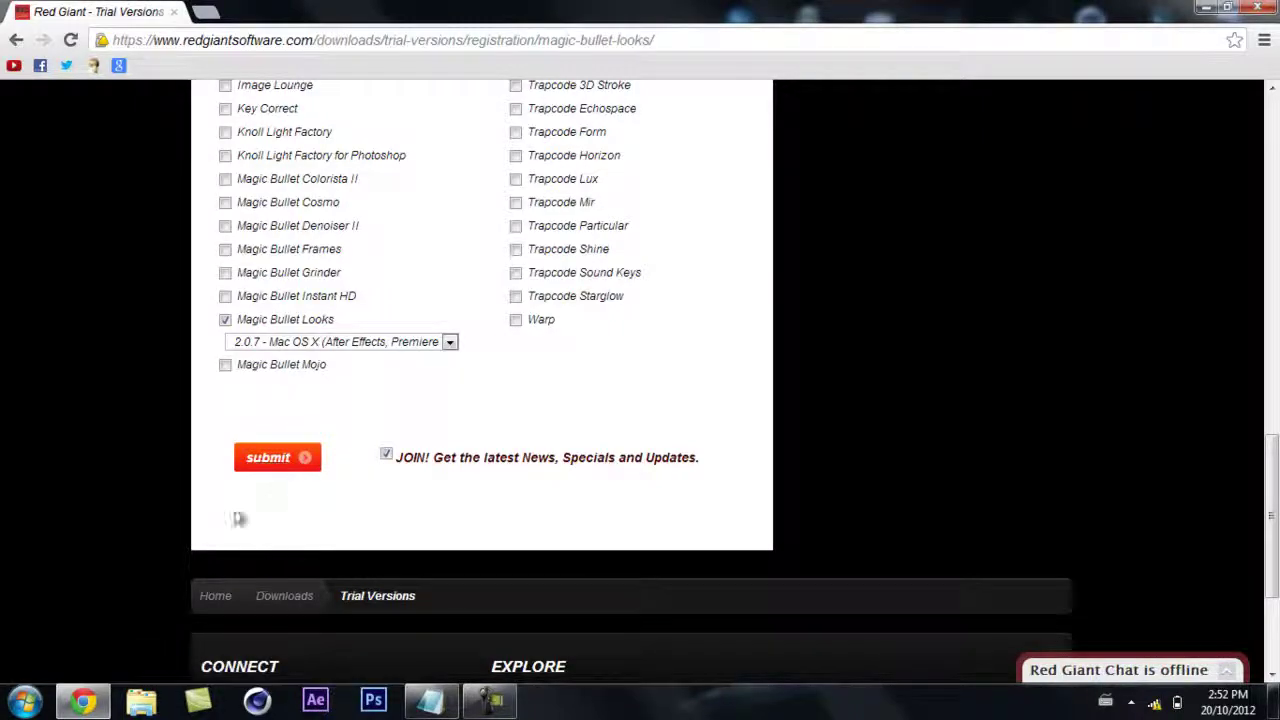
{"action": "left_click", "coordinate": [1274, 7]}
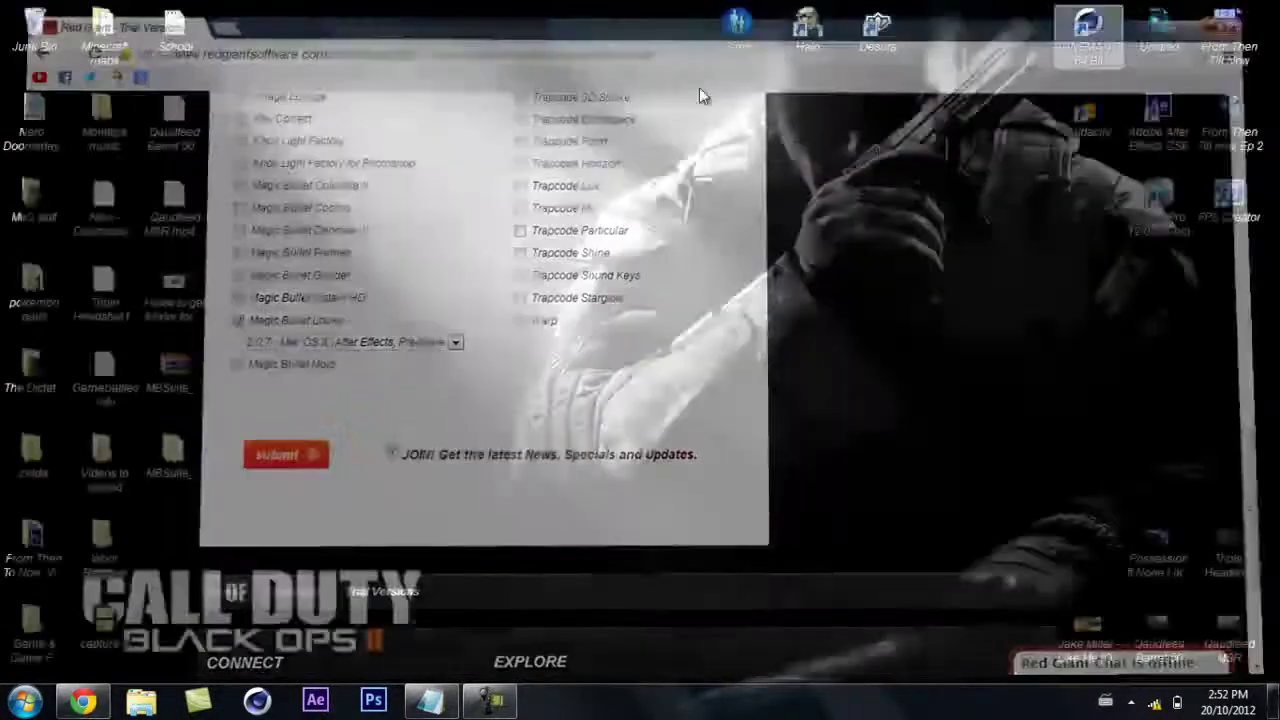
{"action": "double_click", "coordinate": [178, 400]}
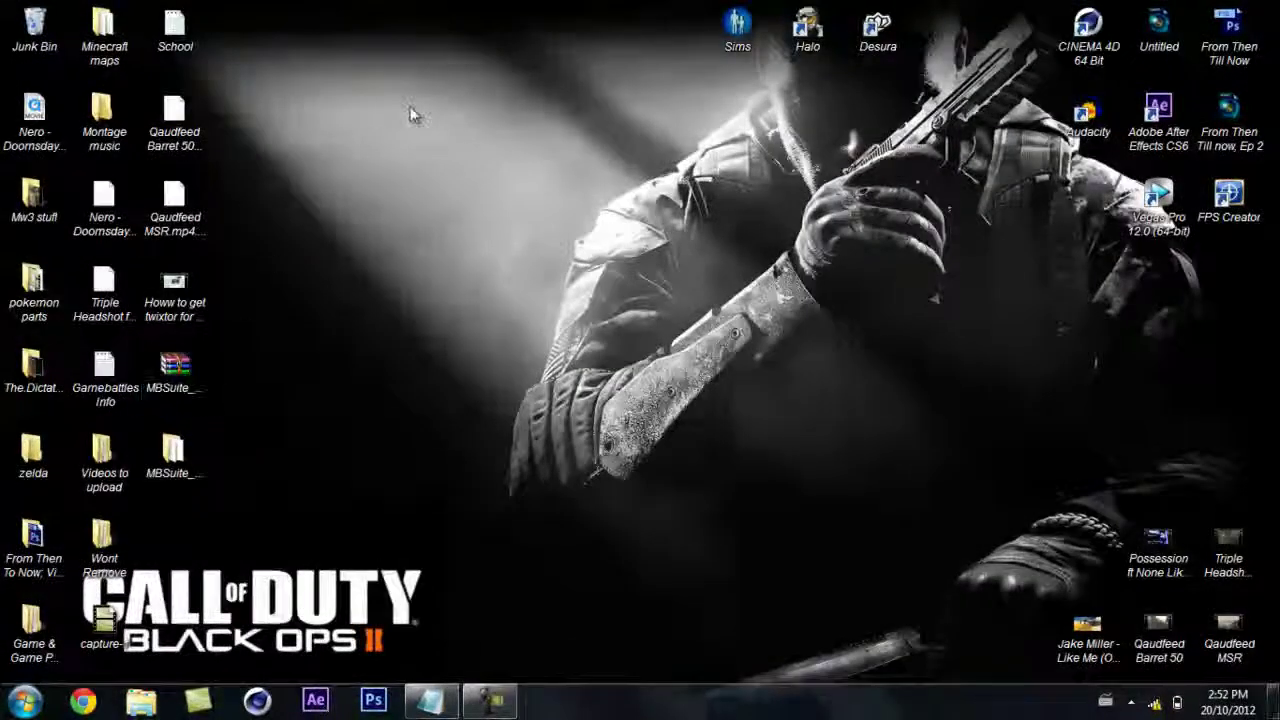
{"action": "double_click", "coordinate": [87, 228]}
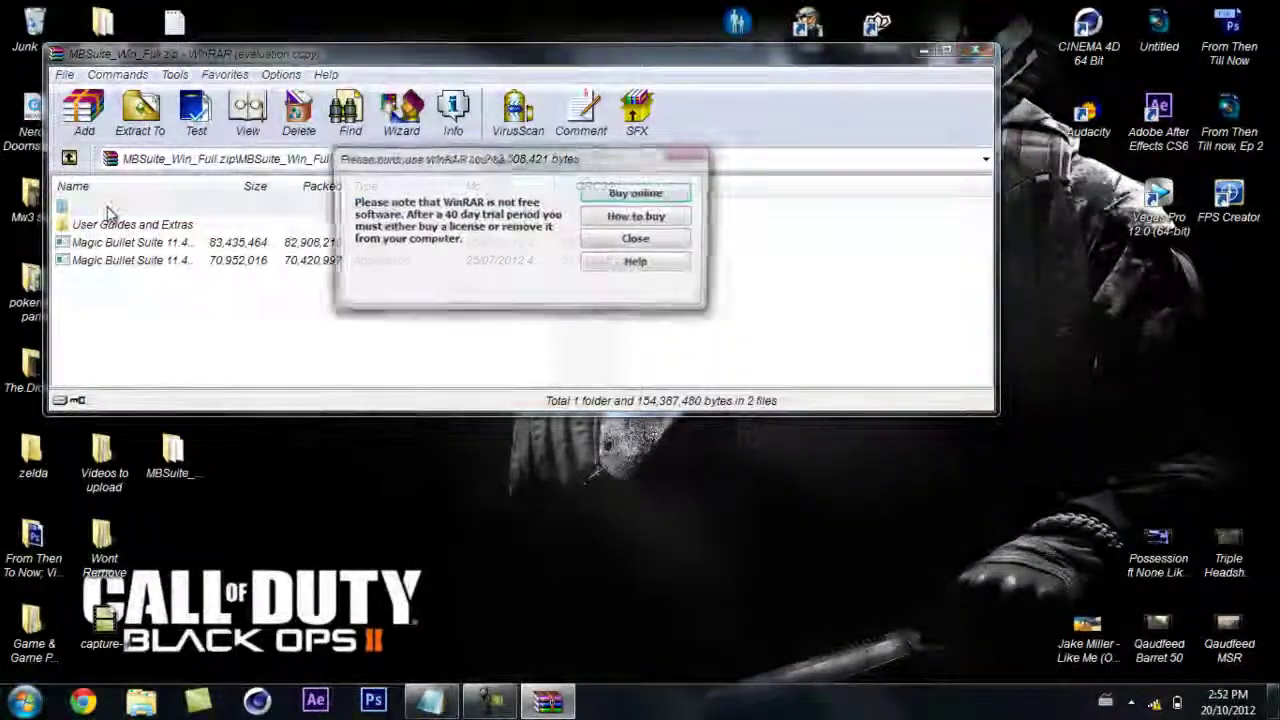
{"action": "left_click", "coordinate": [640, 237]}
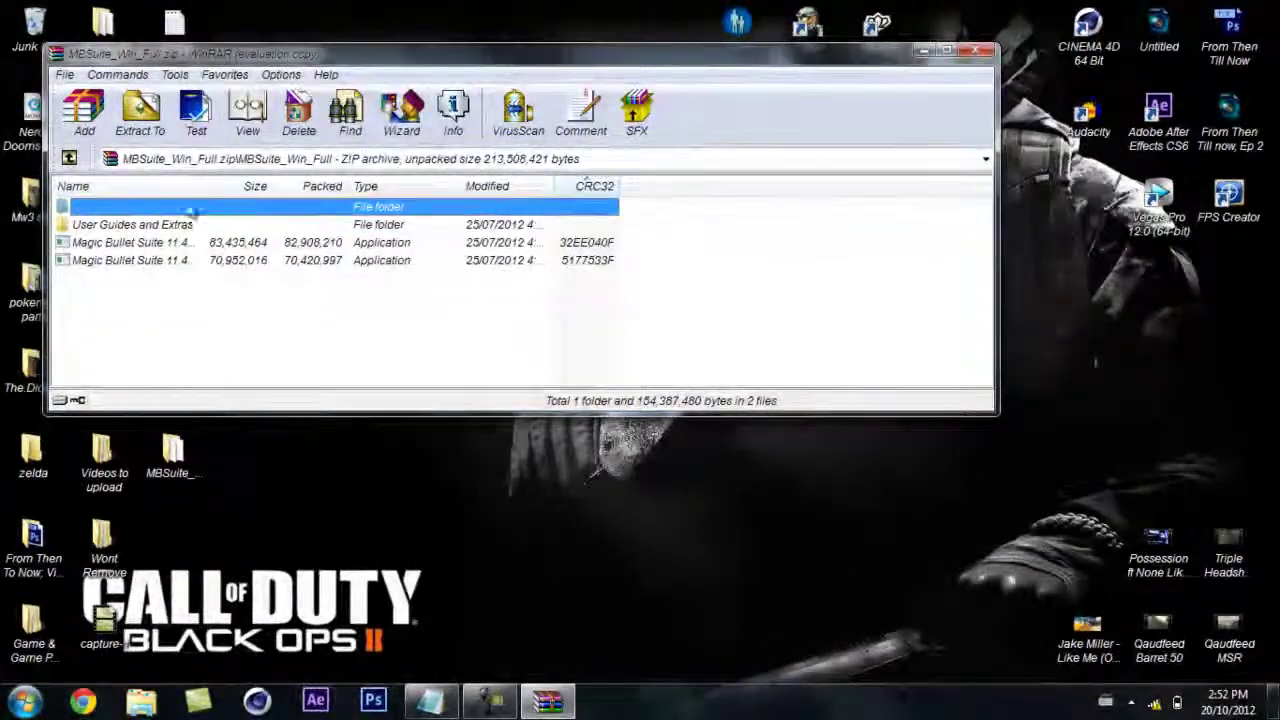
{"action": "double_click", "coordinate": [296, 210]}
{"action": "left_click", "coordinate": [986, 52]}
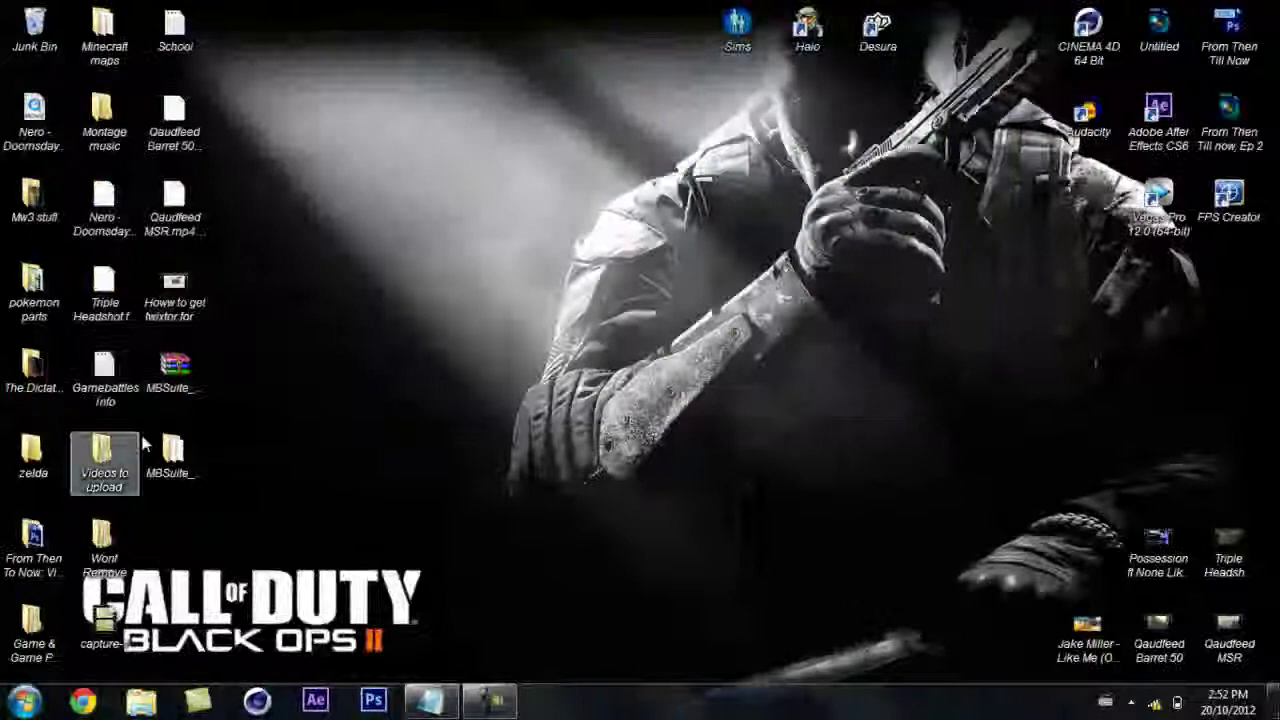
Step: Open the desktop MBSuite folder and pick the Magic Bullet Suite 11.4.1 64-bit installer
{"action": "double_click", "coordinate": [172, 455]}
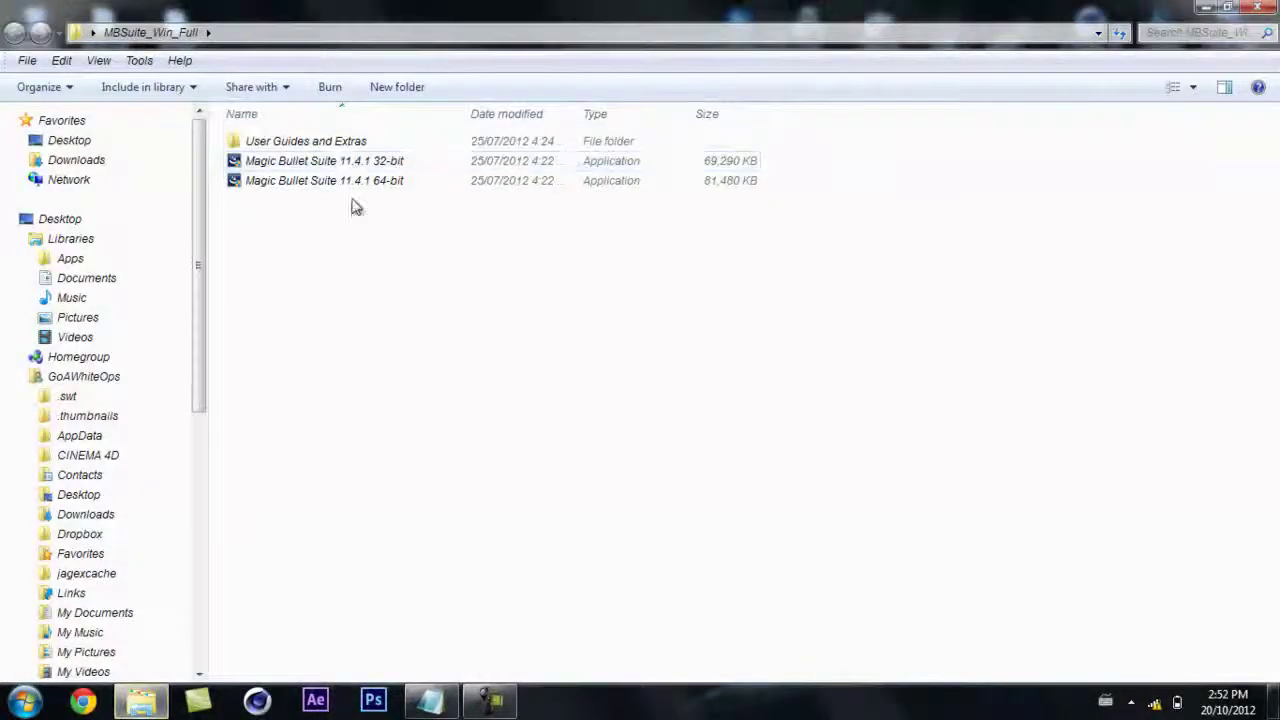
{"action": "left_click", "coordinate": [355, 188]}
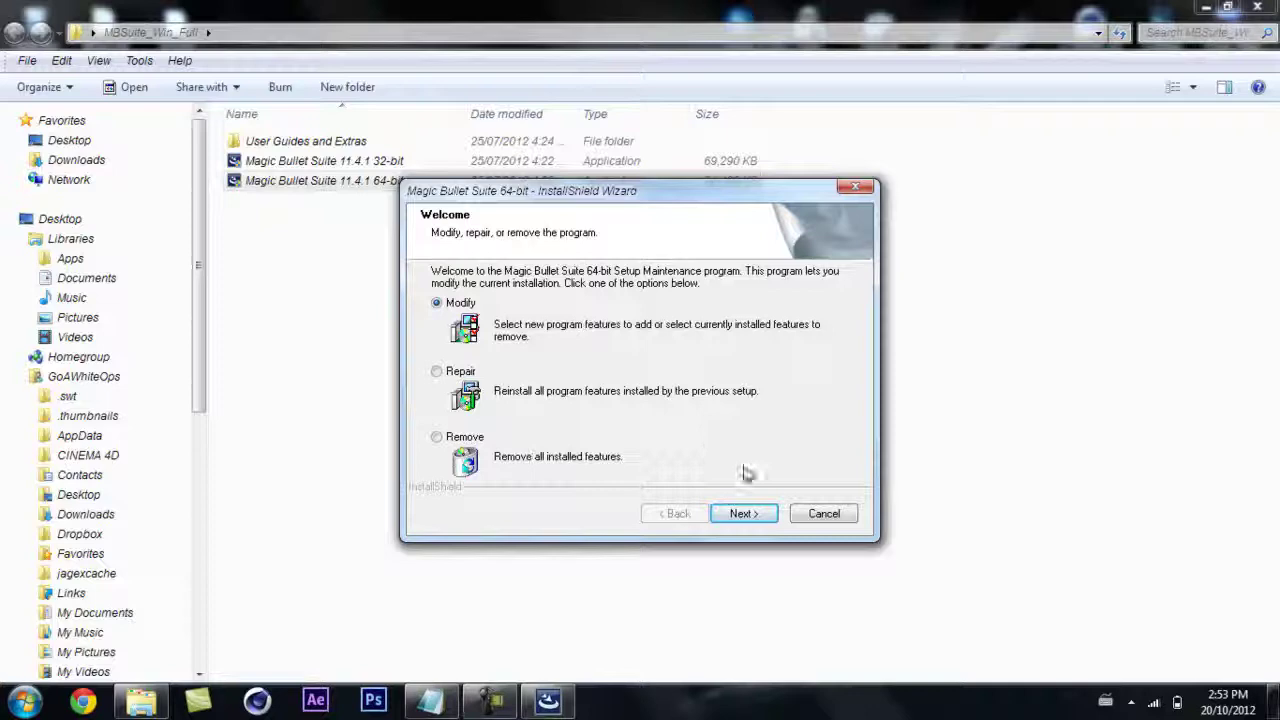
Step: Move past the installer welcome step and check the serial number in the Notepad notes
{"action": "left_click", "coordinate": [743, 513]}
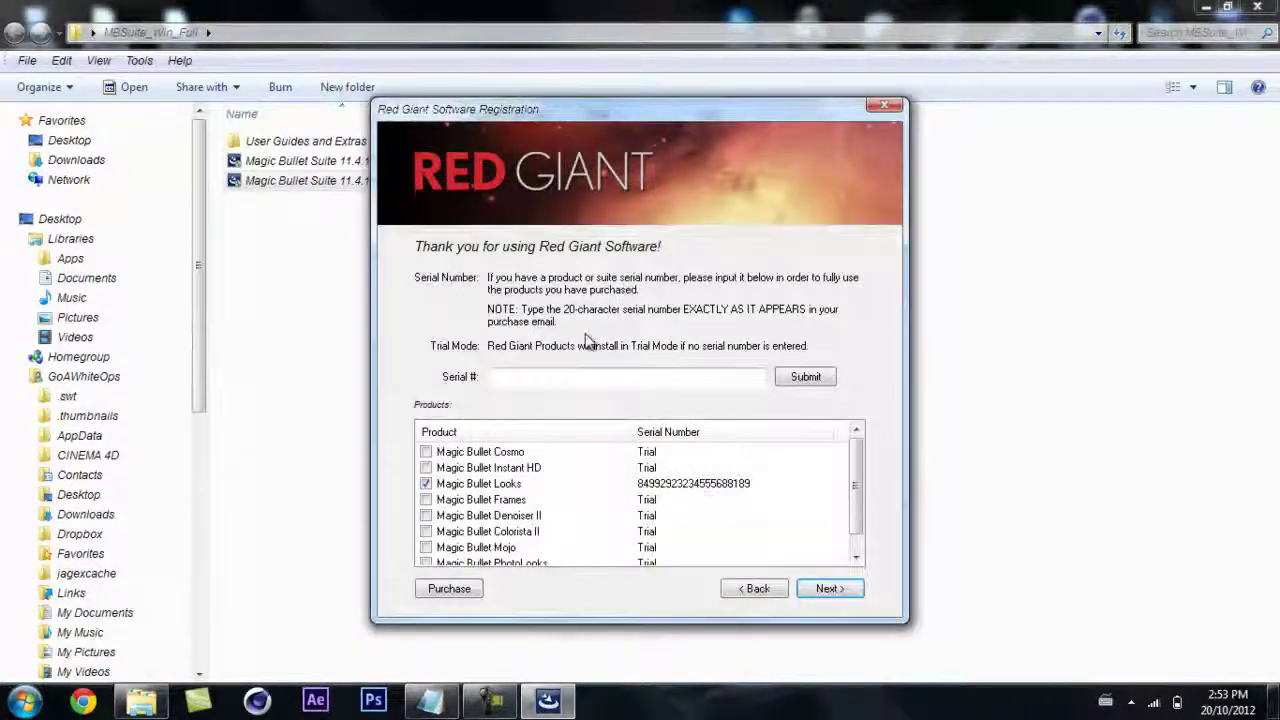
{"action": "left_click", "coordinate": [574, 376]}
{"action": "left_click", "coordinate": [430, 700]}
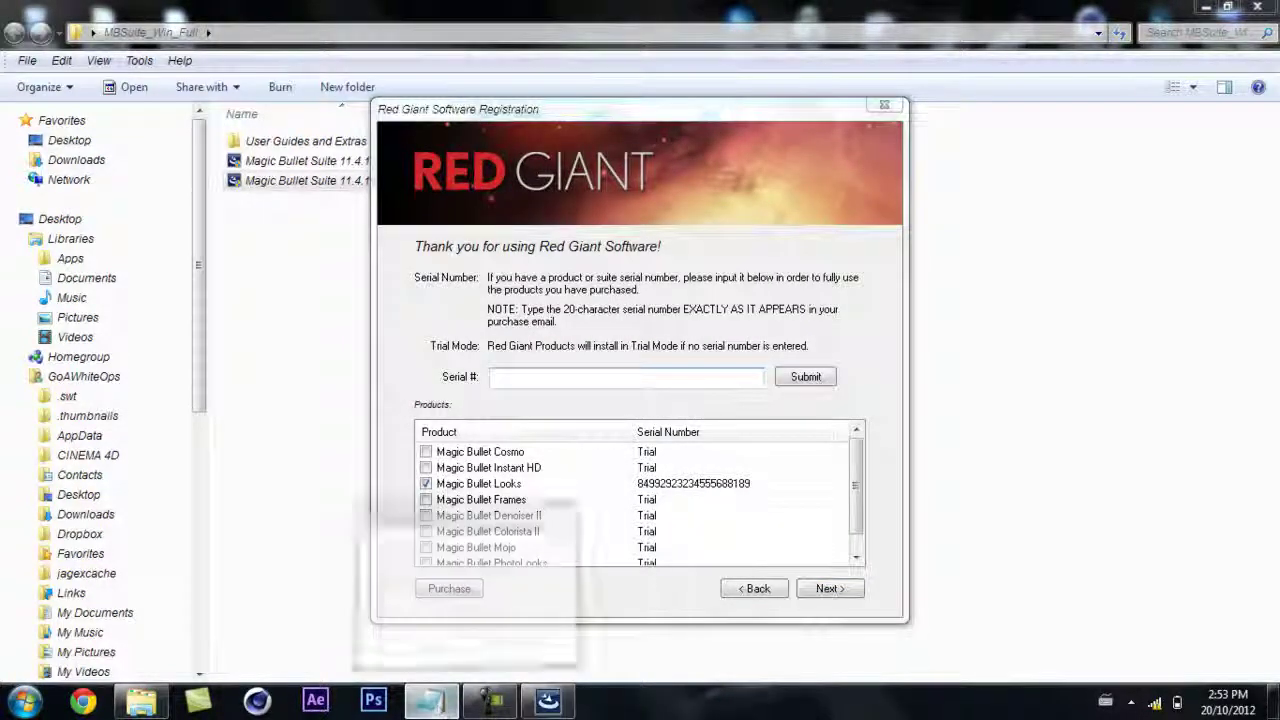
{"action": "left_click_drag", "start_coordinate": [282, 295], "coordinate": [520, 300]}
{"action": "left_click", "coordinate": [530, 300]}
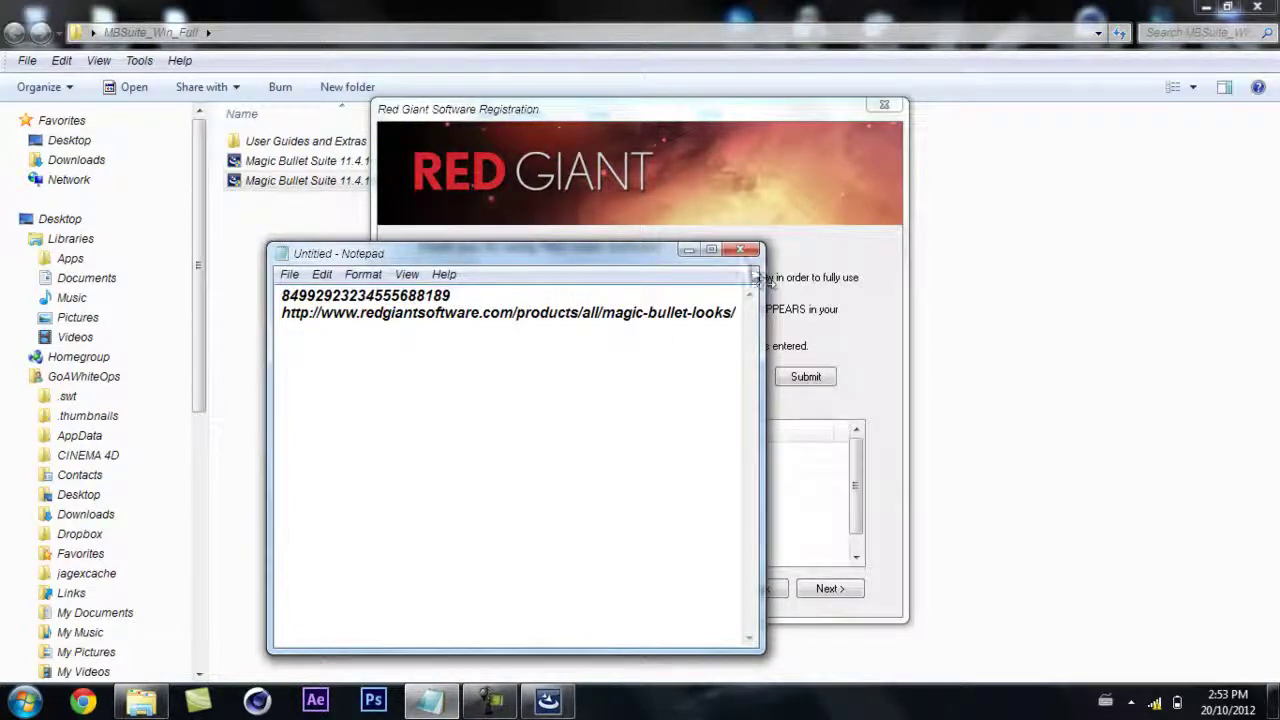
{"action": "left_click", "coordinate": [689, 249]}
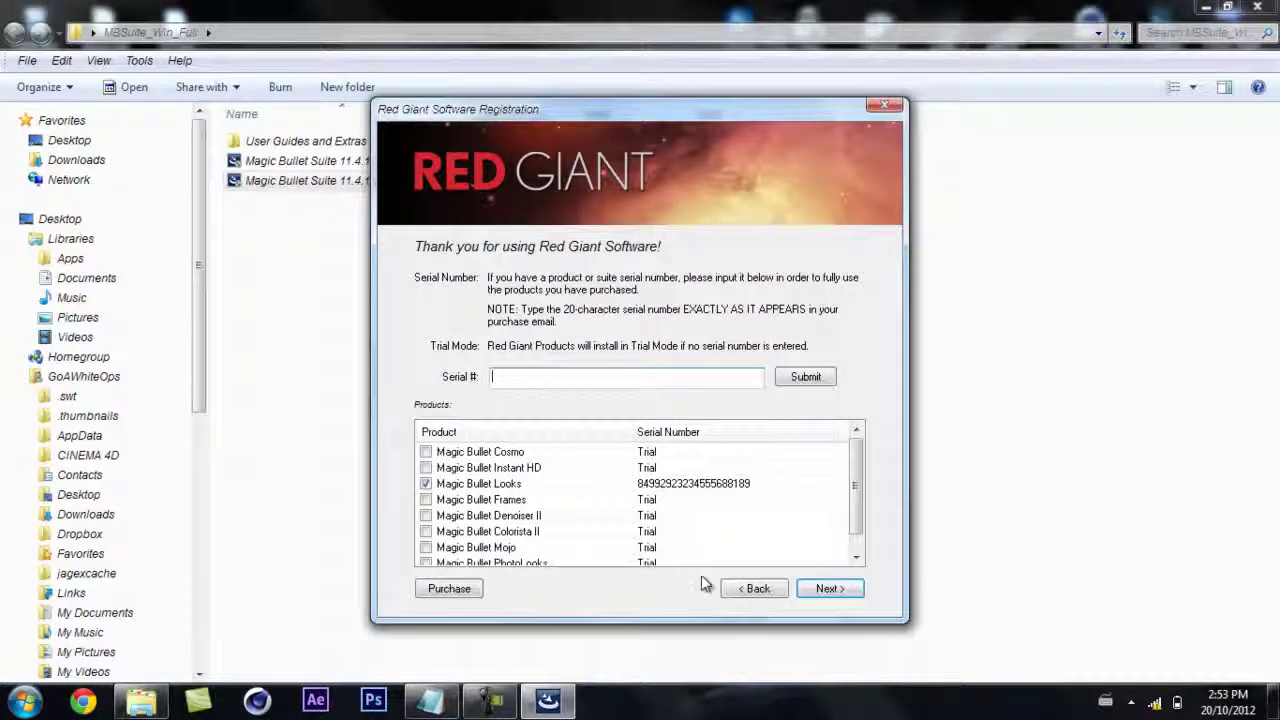
Step: Select Magic Bullet Looks in the registration list and continue to Select Features
{"action": "left_click", "coordinate": [830, 590]}
{"action": "left_click", "coordinate": [505, 483]}
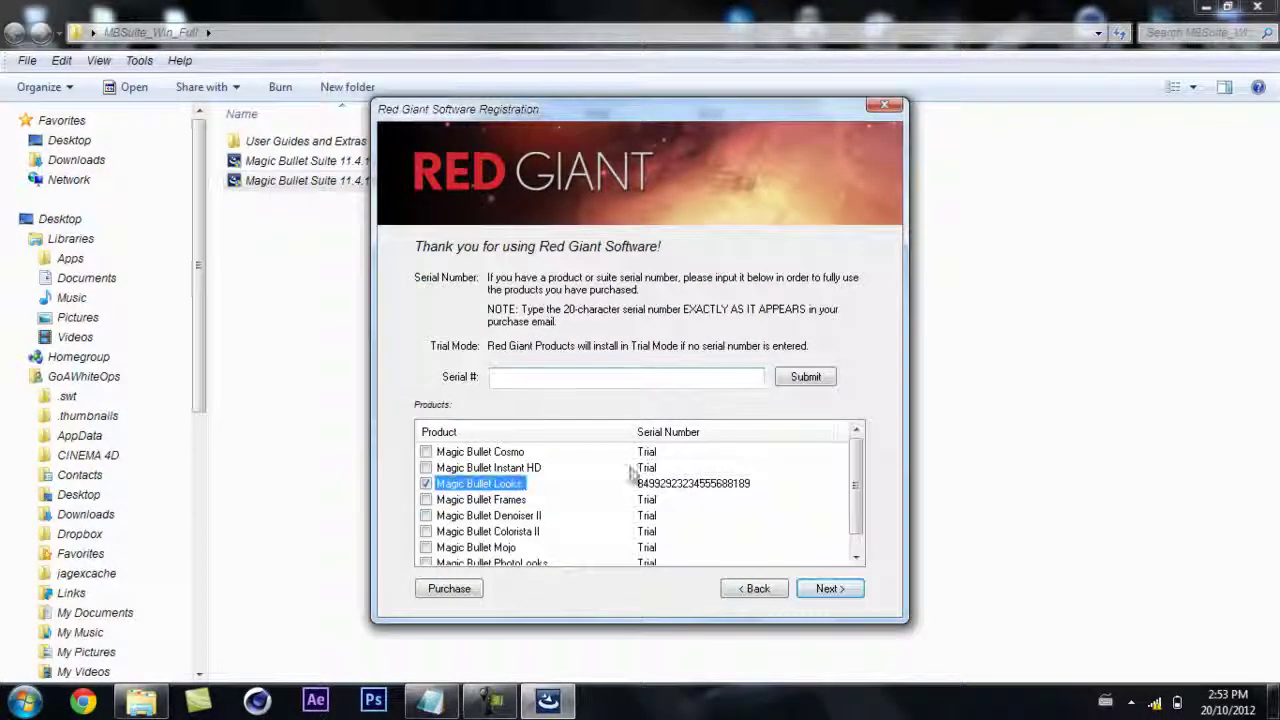
{"action": "scroll", "coordinate": [843, 488], "scroll_direction": "down", "scroll_amount": 1}
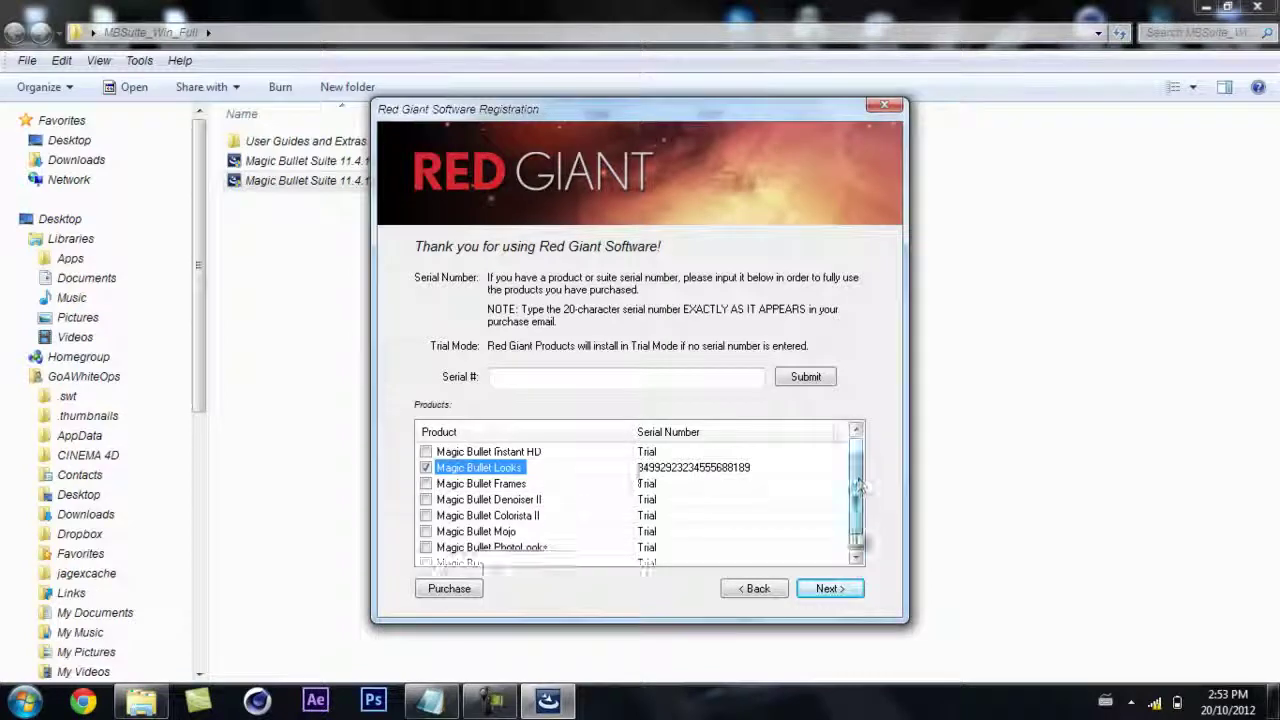
{"action": "left_click", "coordinate": [829, 589]}
Step: Include the Magic Bullet Suite for Vegas Pro feature and start installing
{"action": "scroll", "coordinate": [678, 340], "scroll_direction": "down", "scroll_amount": 2}
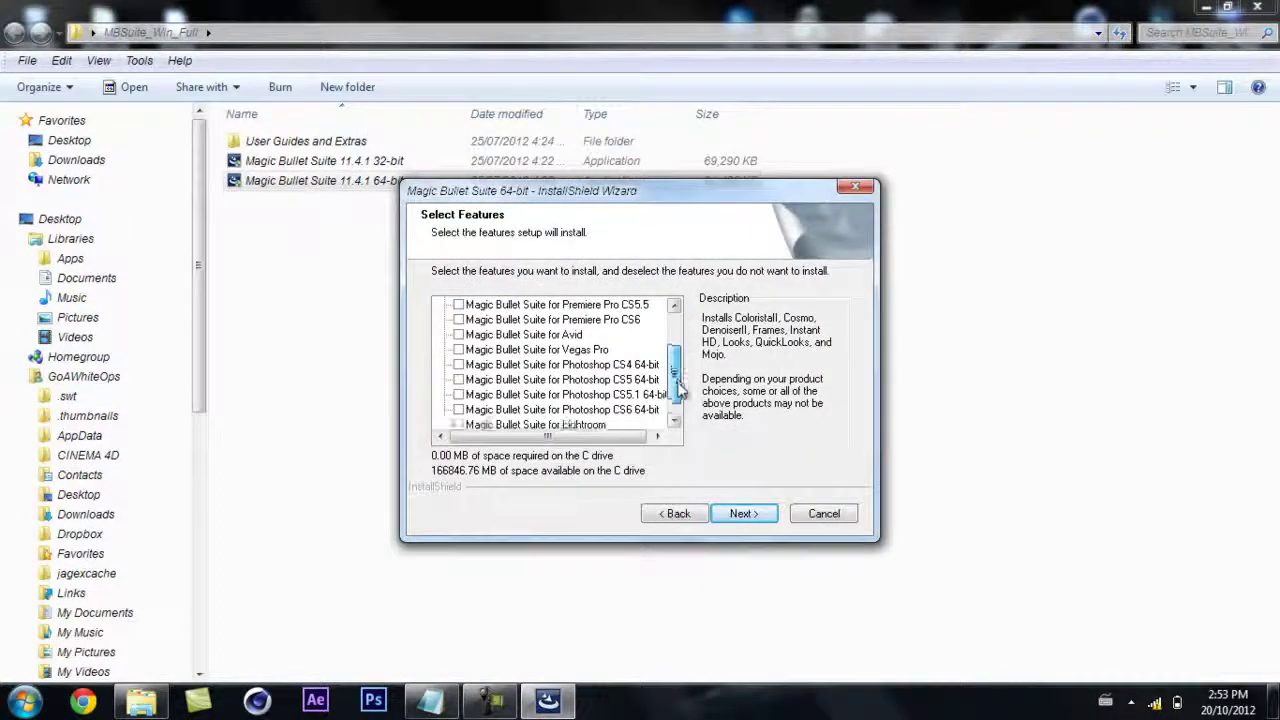
{"action": "left_click", "coordinate": [582, 336]}
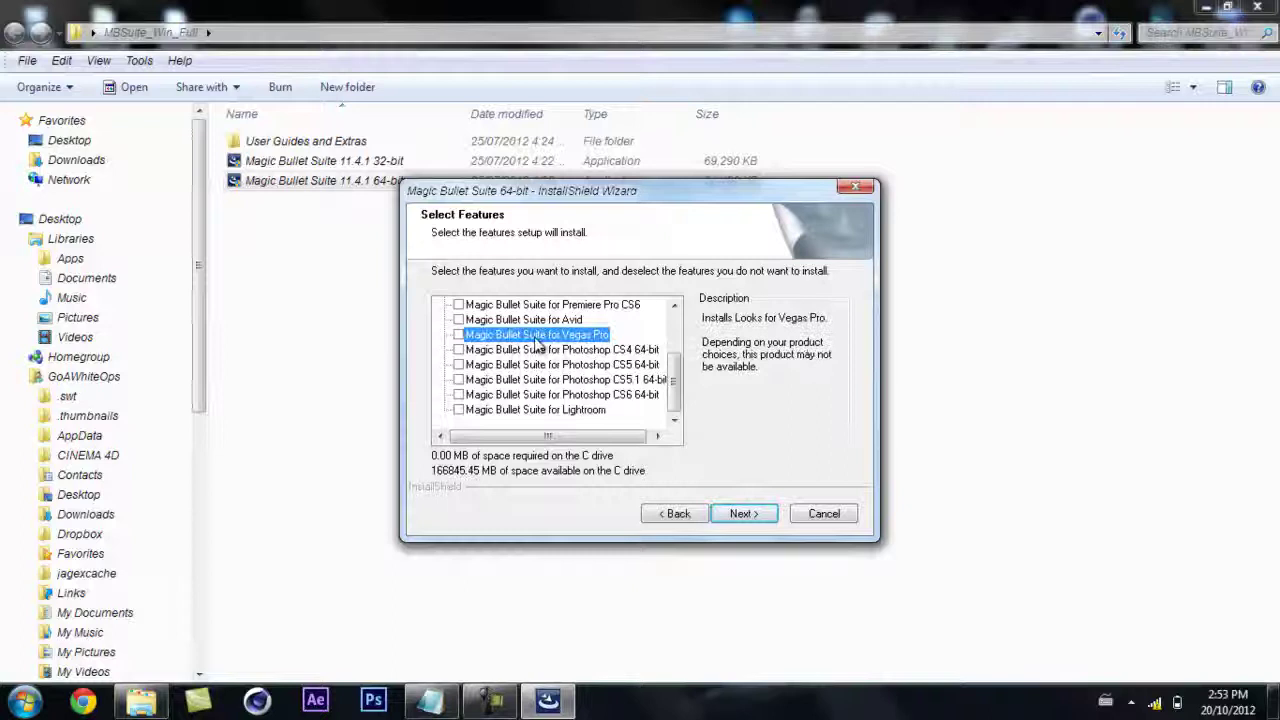
{"action": "left_click", "coordinate": [459, 335]}
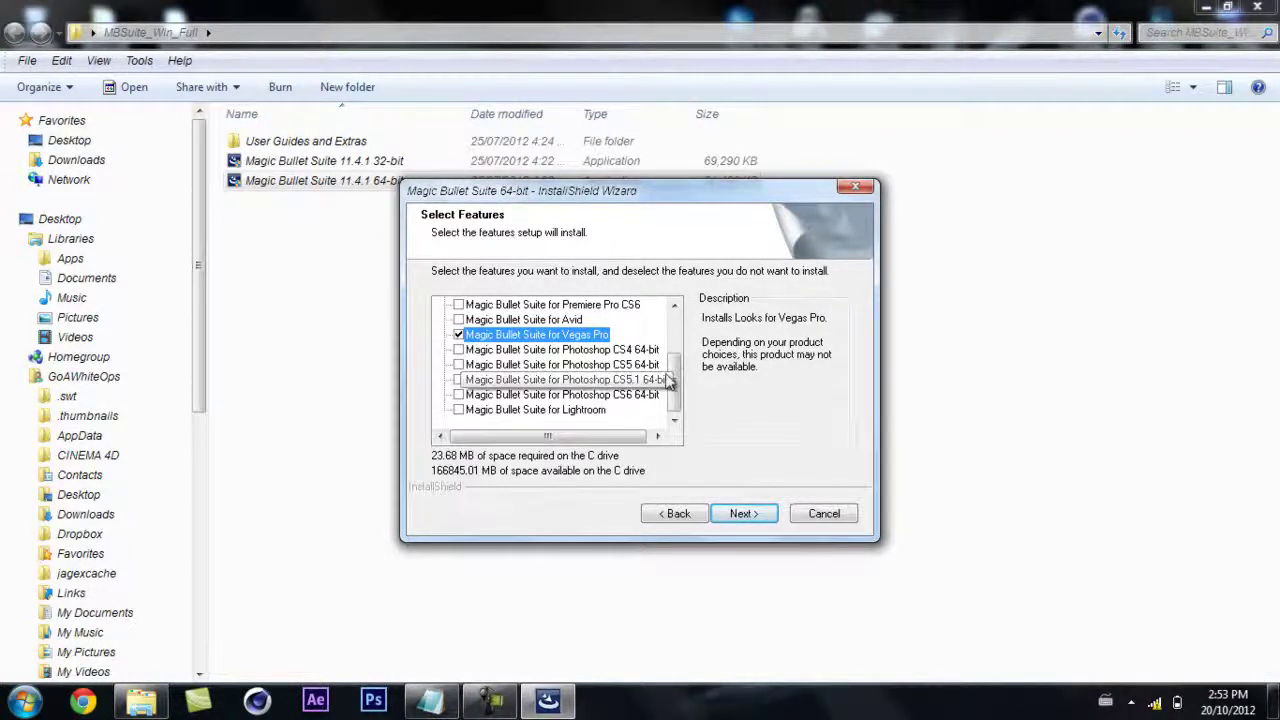
{"action": "scroll", "coordinate": [676, 330], "scroll_direction": "up", "scroll_amount": 2}
{"action": "scroll", "coordinate": [676, 340], "scroll_direction": "down", "scroll_amount": 2}
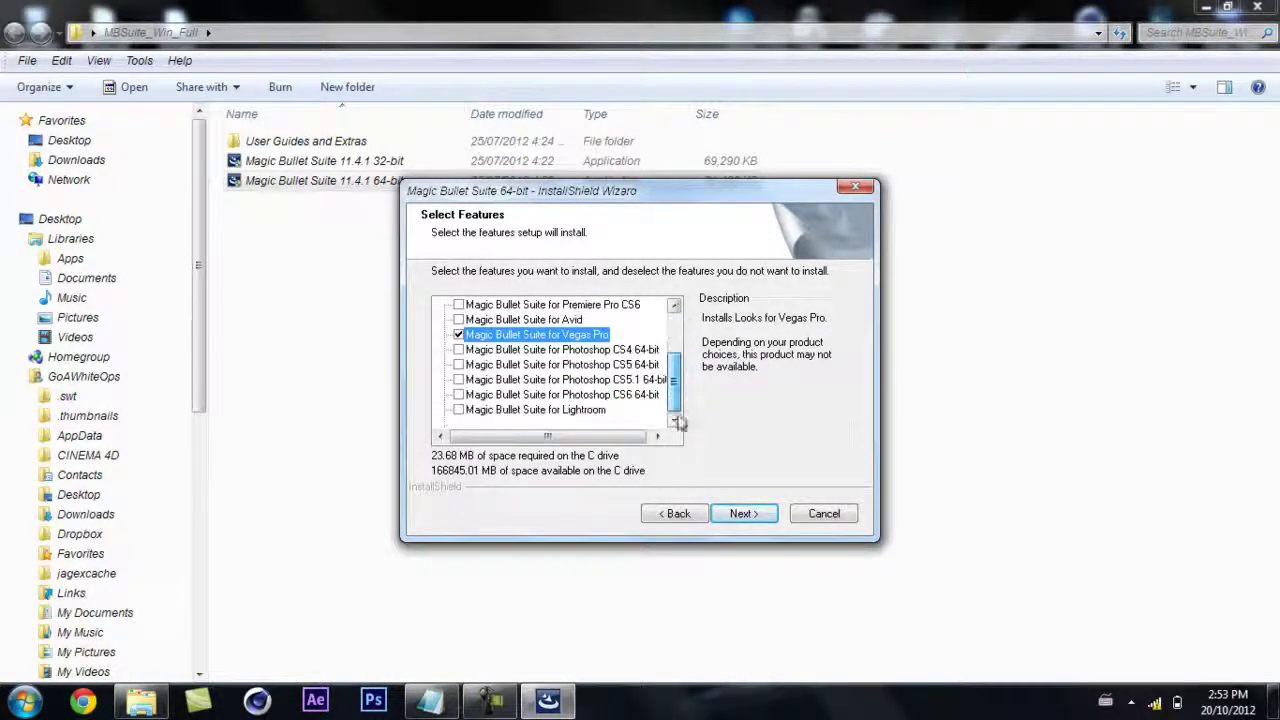
{"action": "left_click", "coordinate": [740, 513]}
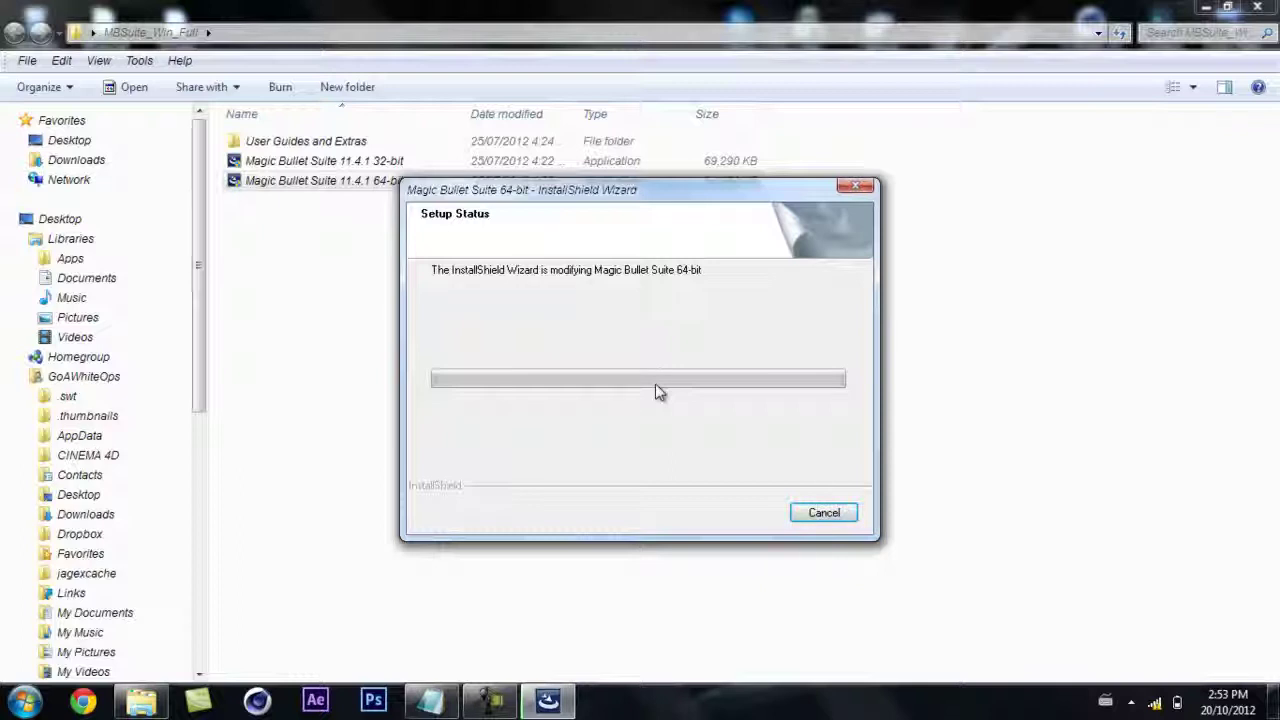
Step: Let the setup status complete and finish the installer
{"action": "left_click", "coordinate": [548, 700]}
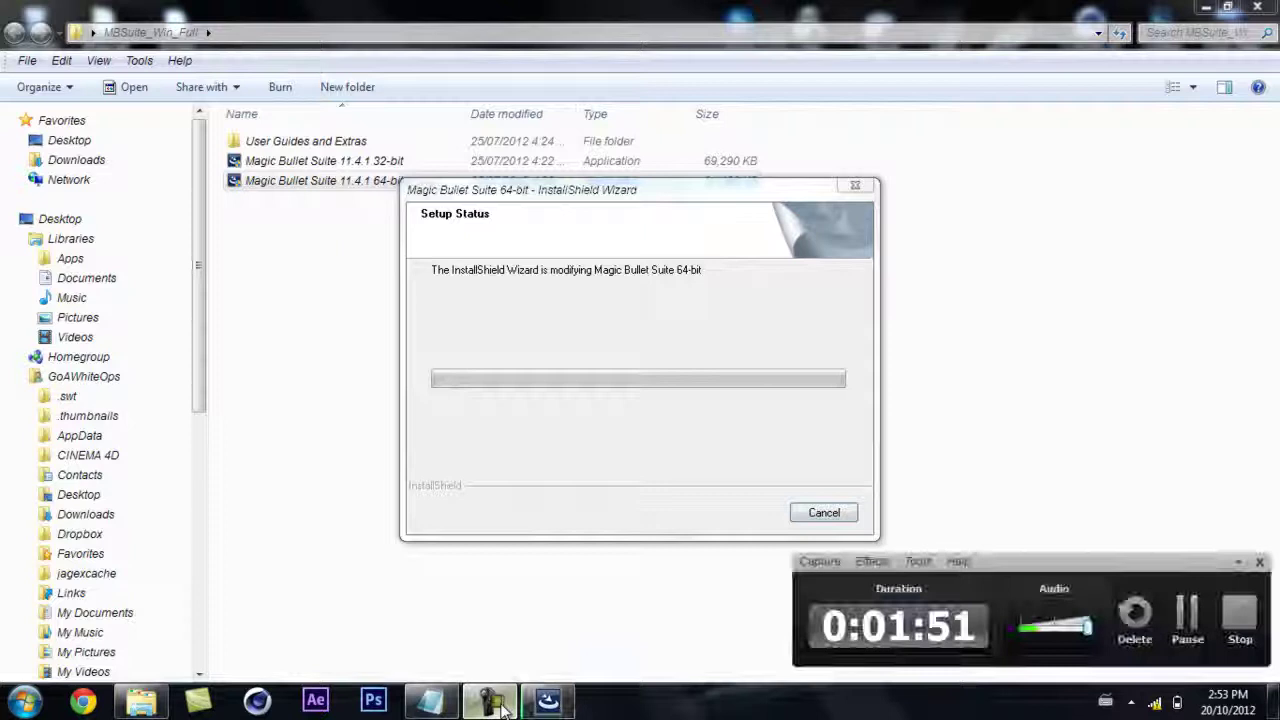
{"action": "left_click", "coordinate": [1238, 562]}
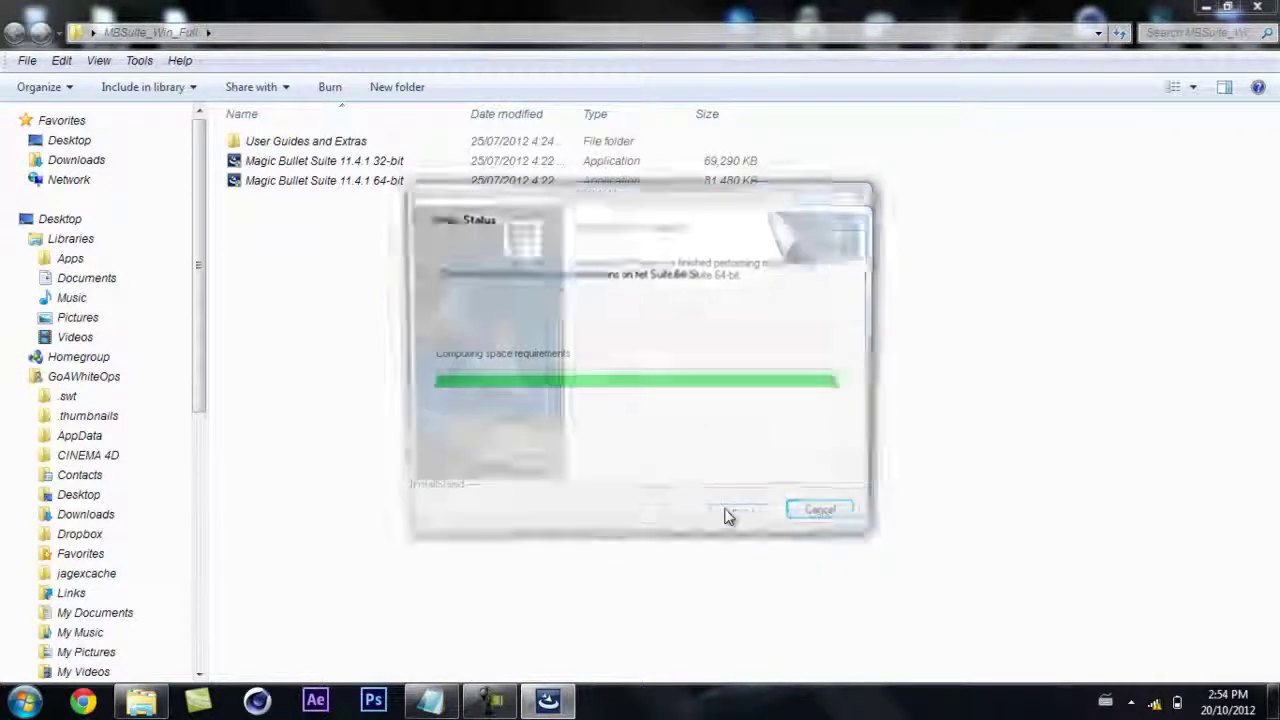
{"action": "left_click", "coordinate": [736, 516]}
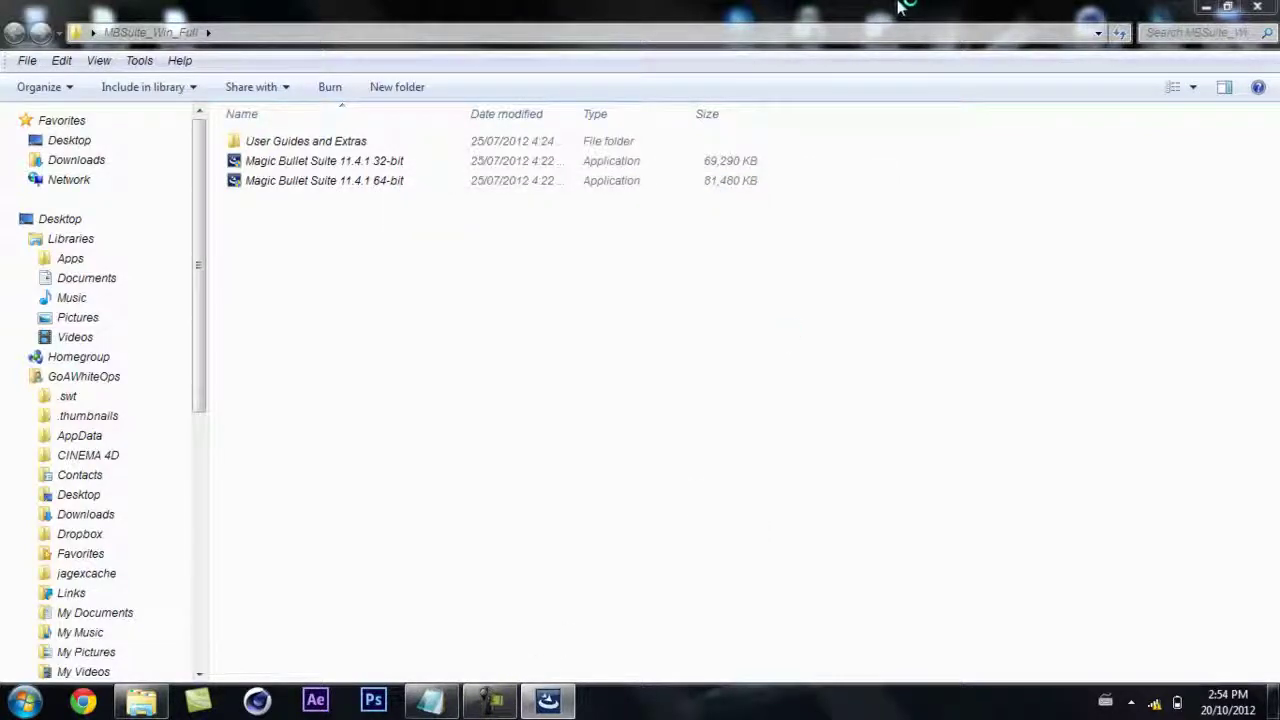
Step: Close the installer files folder, the Red Giant thank-you page and the up-to-date notice
{"action": "left_click", "coordinate": [1205, 8]}
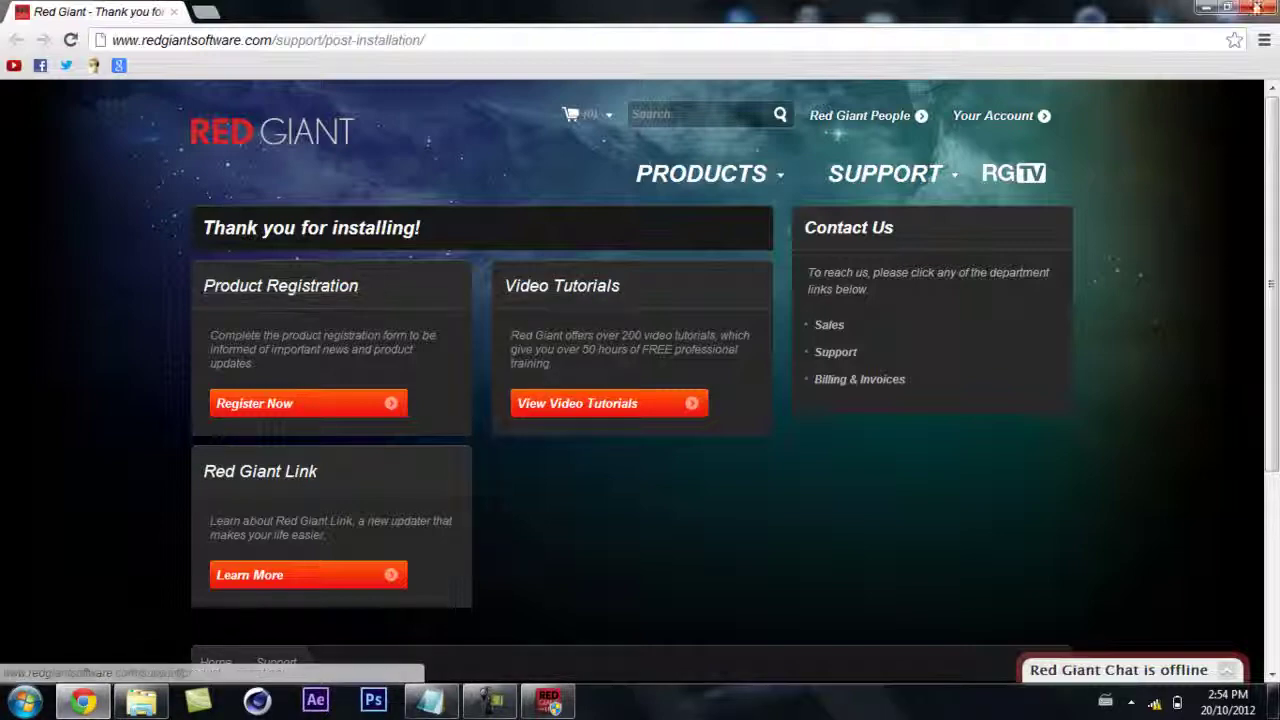
{"action": "left_click", "coordinate": [1258, 8]}
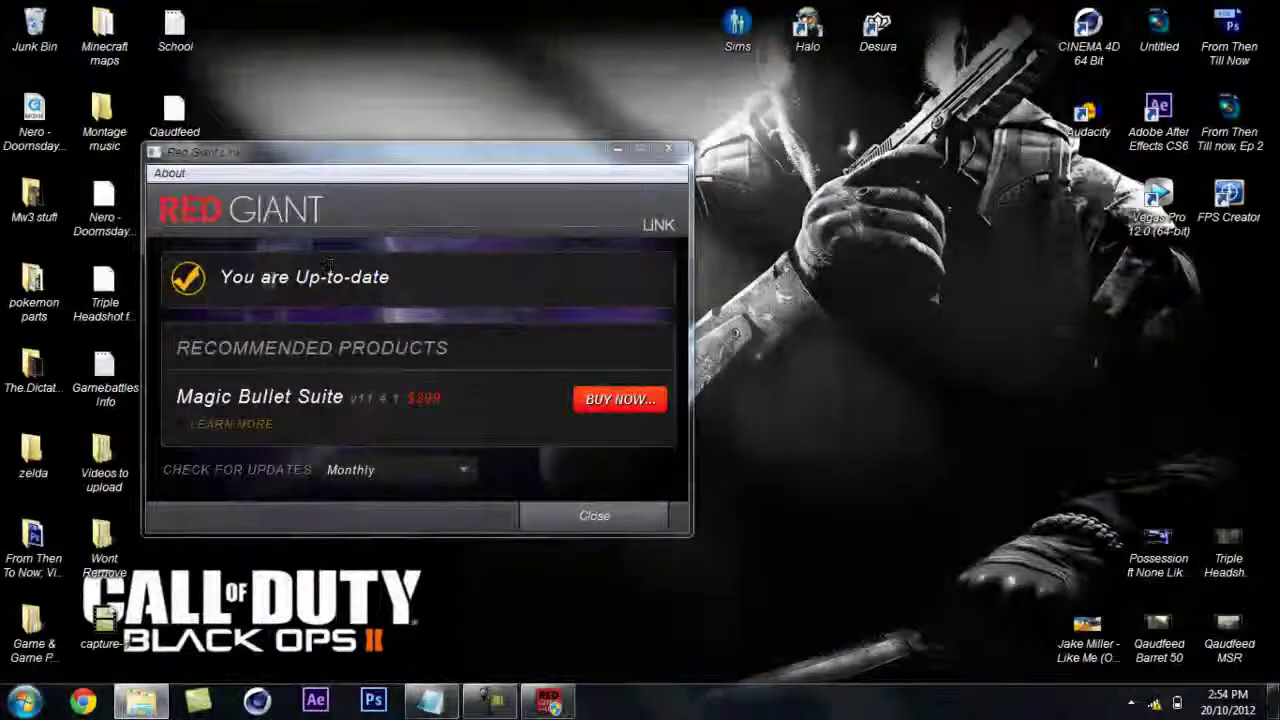
{"action": "left_click", "coordinate": [676, 153]}
Step: Launch Vegas Pro 12.0, check the Magic Bullet Looks presets in Video FX, then close Vegas
{"action": "left_click", "coordinate": [24, 701]}
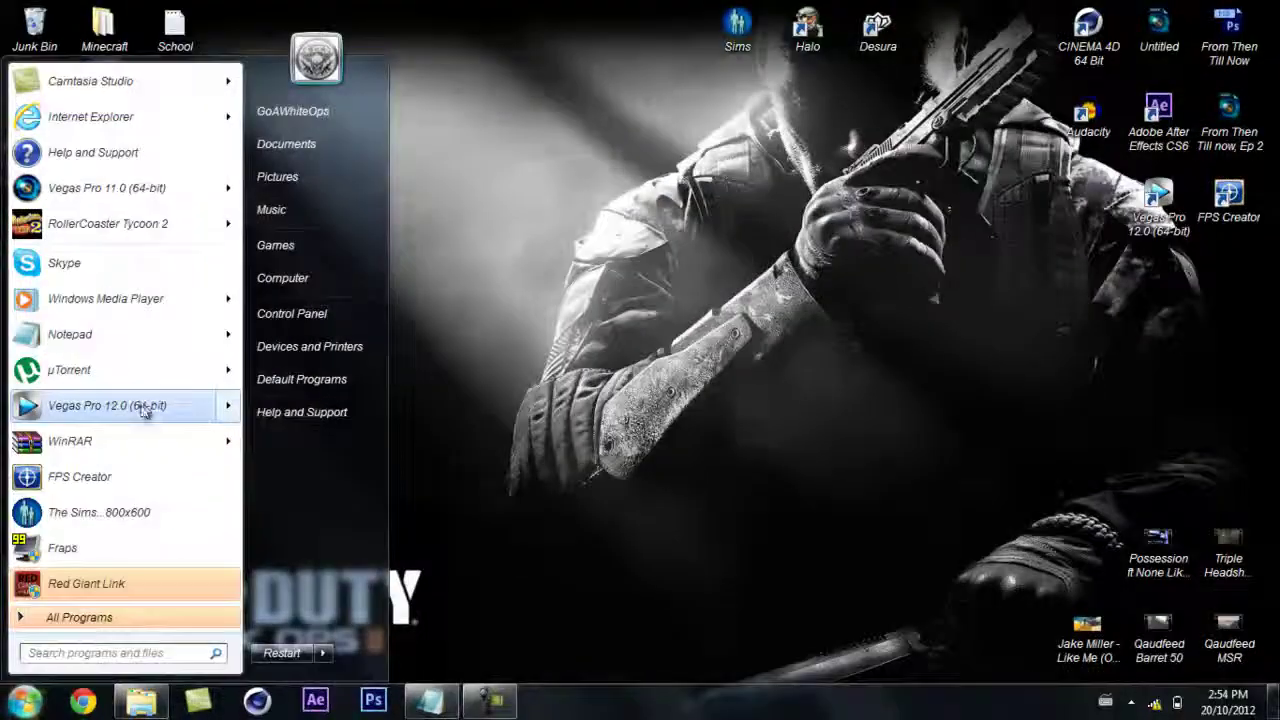
{"action": "left_click", "coordinate": [150, 406]}
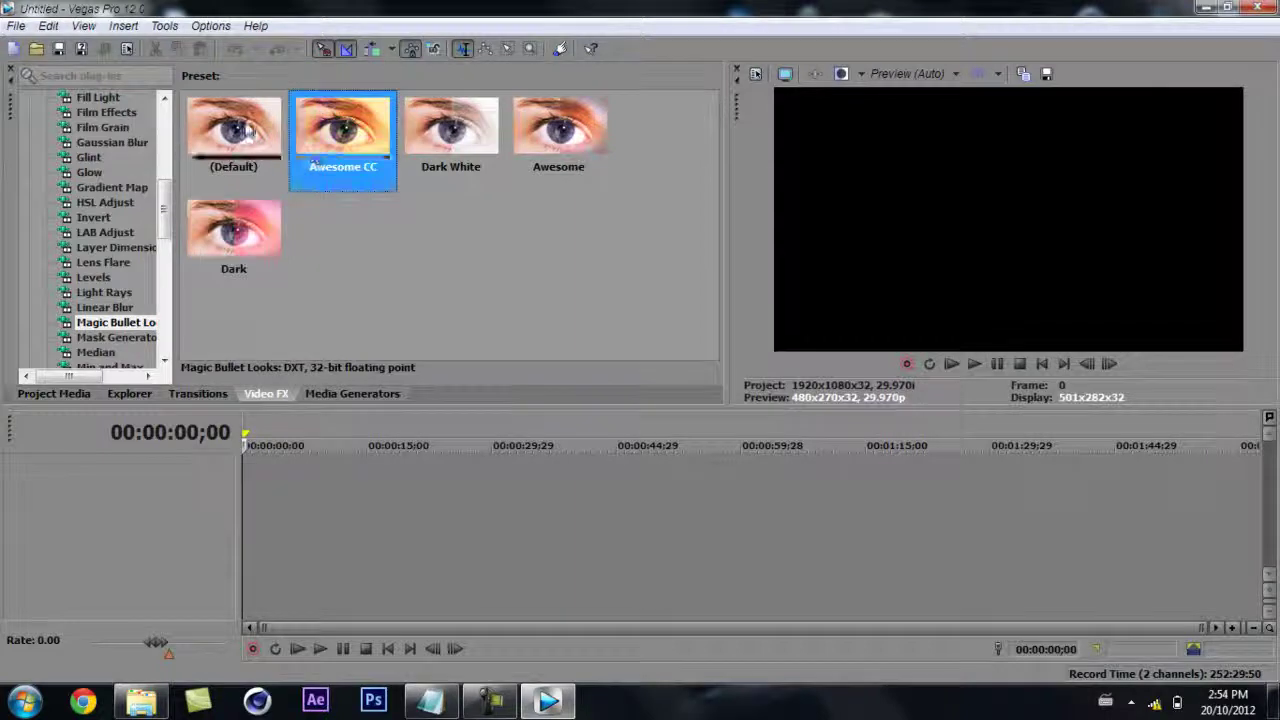
{"action": "left_click", "coordinate": [330, 393]}
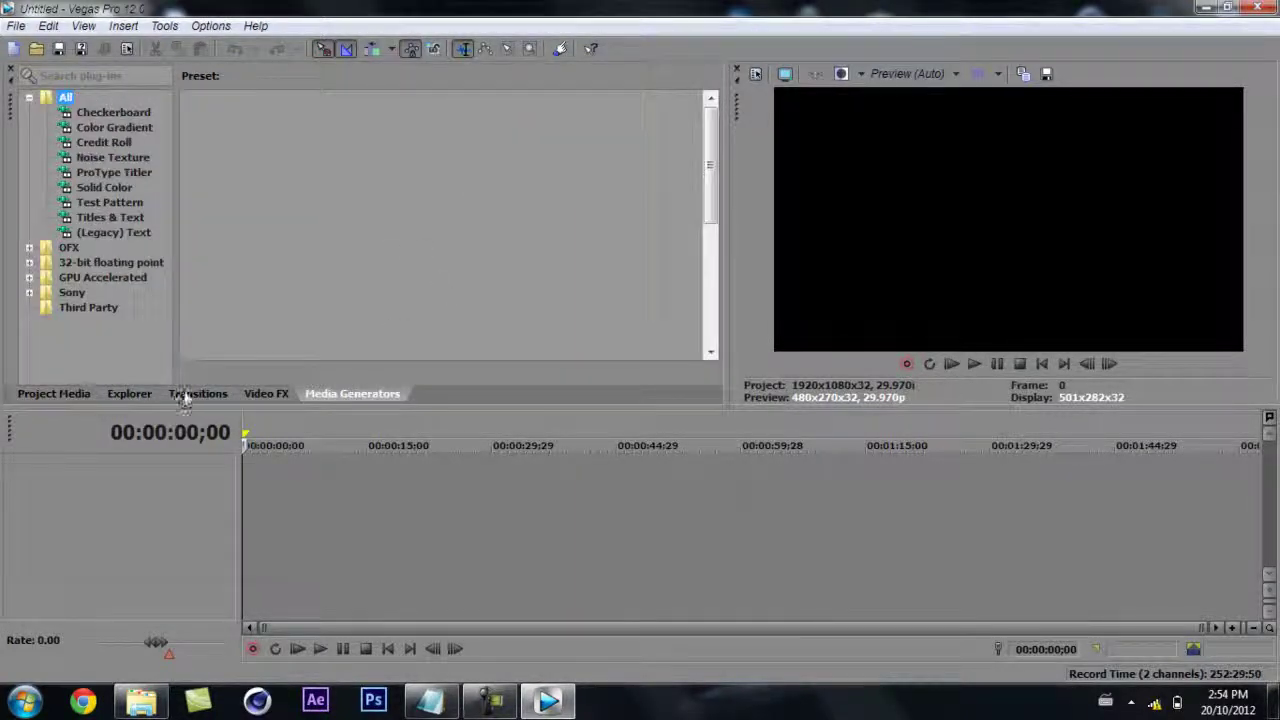
{"action": "left_click", "coordinate": [266, 393]}
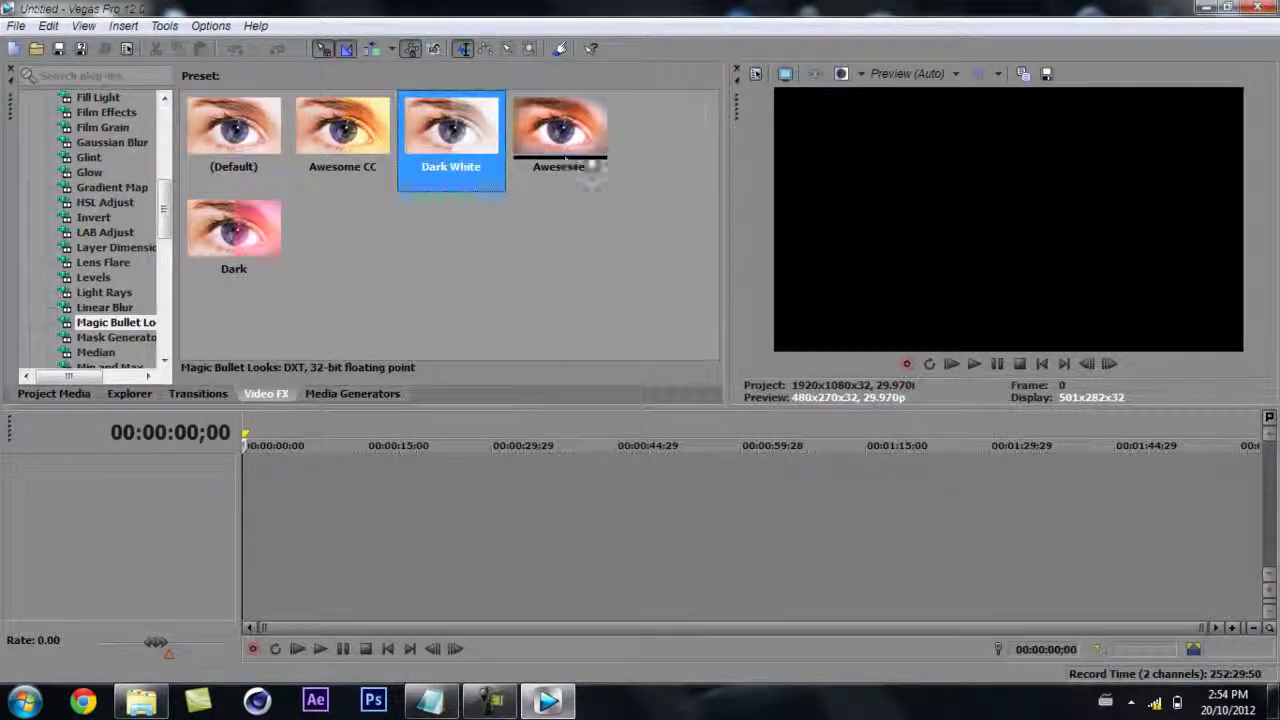
{"action": "left_click", "coordinate": [1258, 9]}
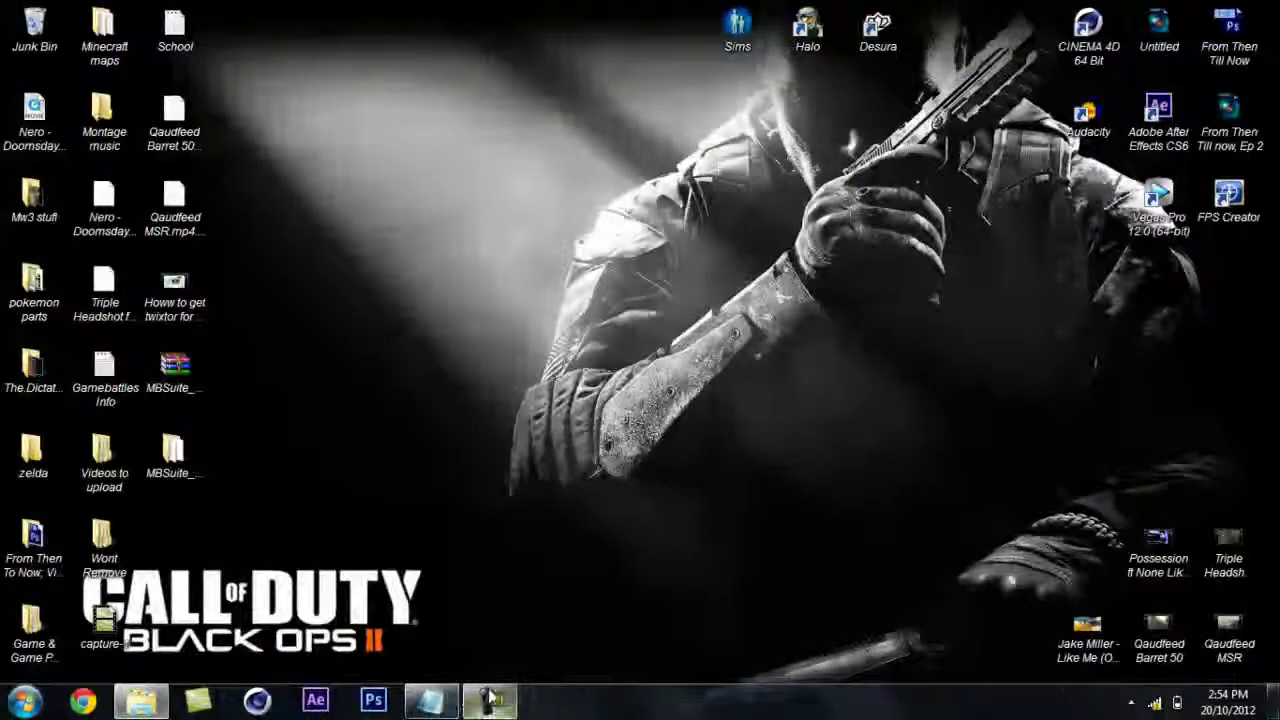
{"action": "left_click", "coordinate": [489, 700]}
{"action": "left_click", "coordinate": [175, 290]}
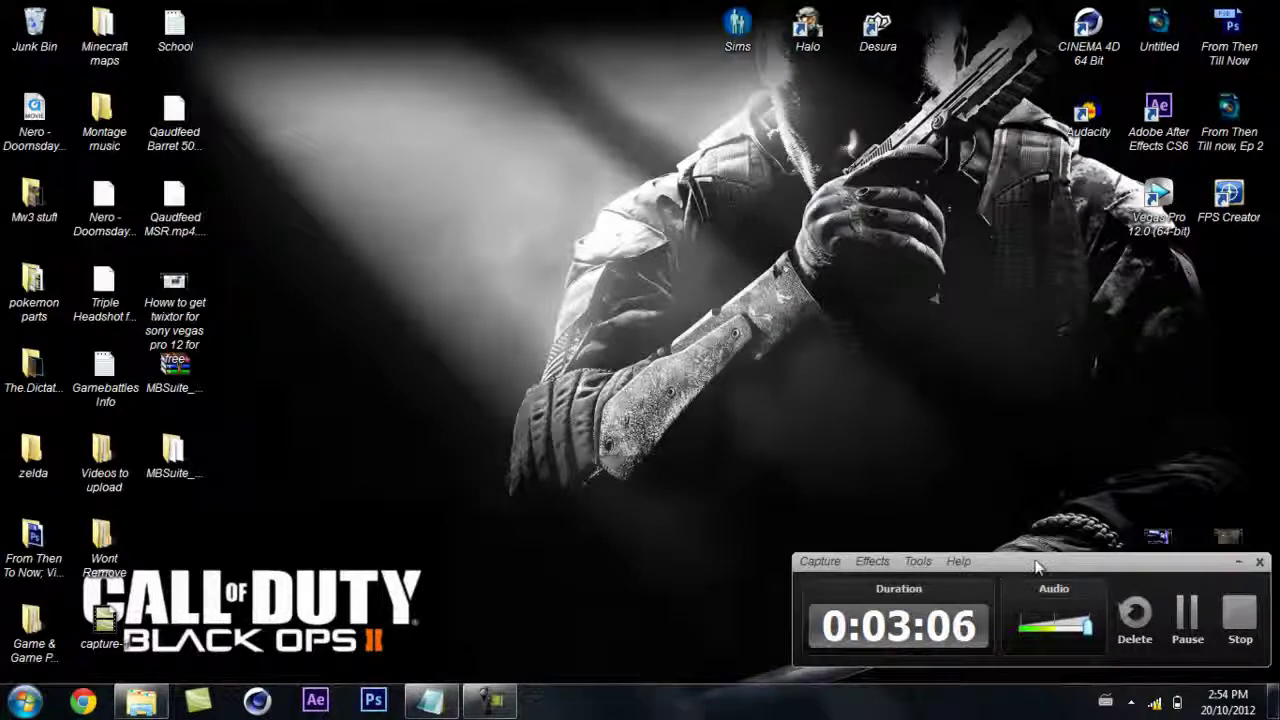
{"action": "left_click_drag", "start_coordinate": [422, 384], "coordinate": [505, 165]}
{"action": "left_click_drag", "start_coordinate": [562, 68], "coordinate": [306, 471]}
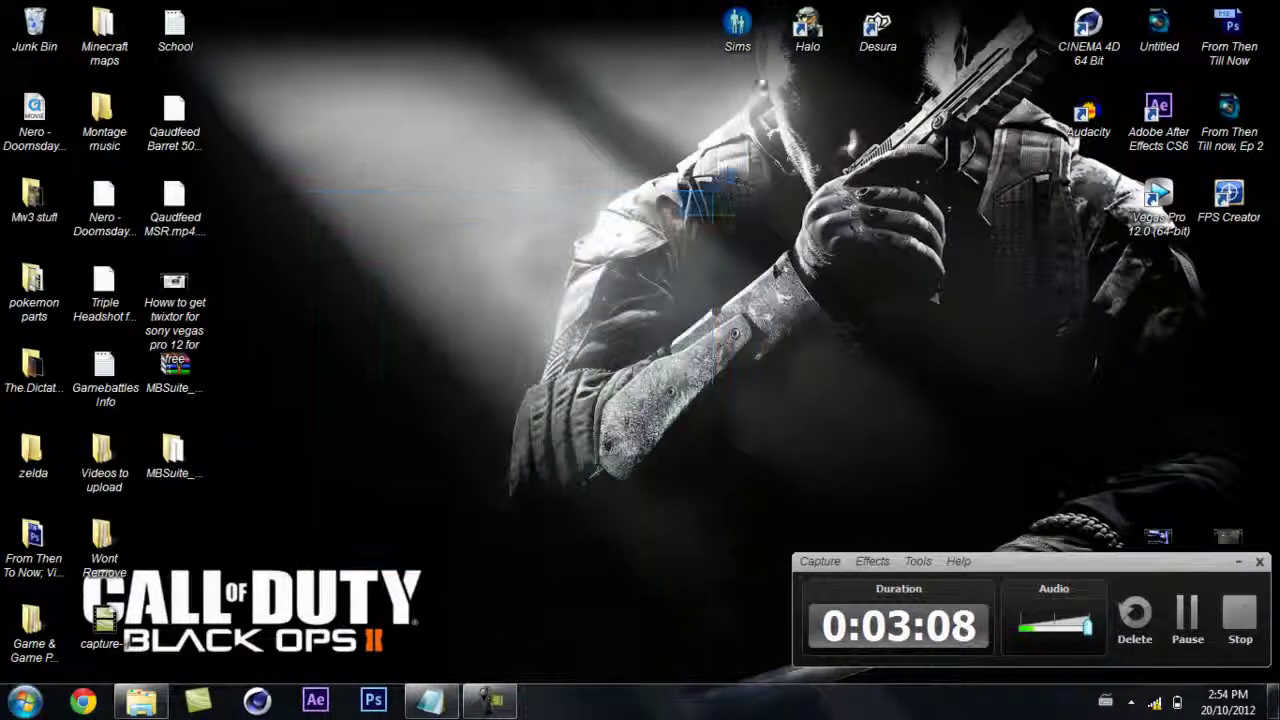